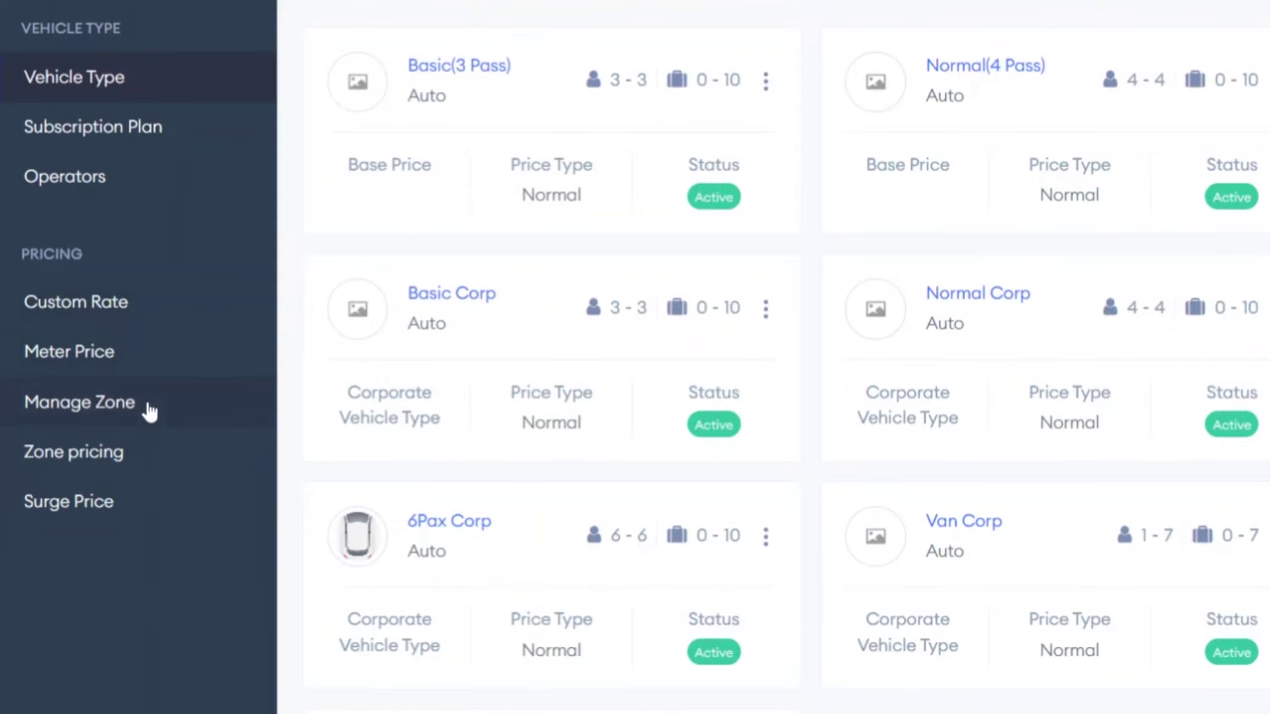
- Start a new zone in zone management, name it Yelowsoft and set its zone type to Pickup
left_click(149, 409)
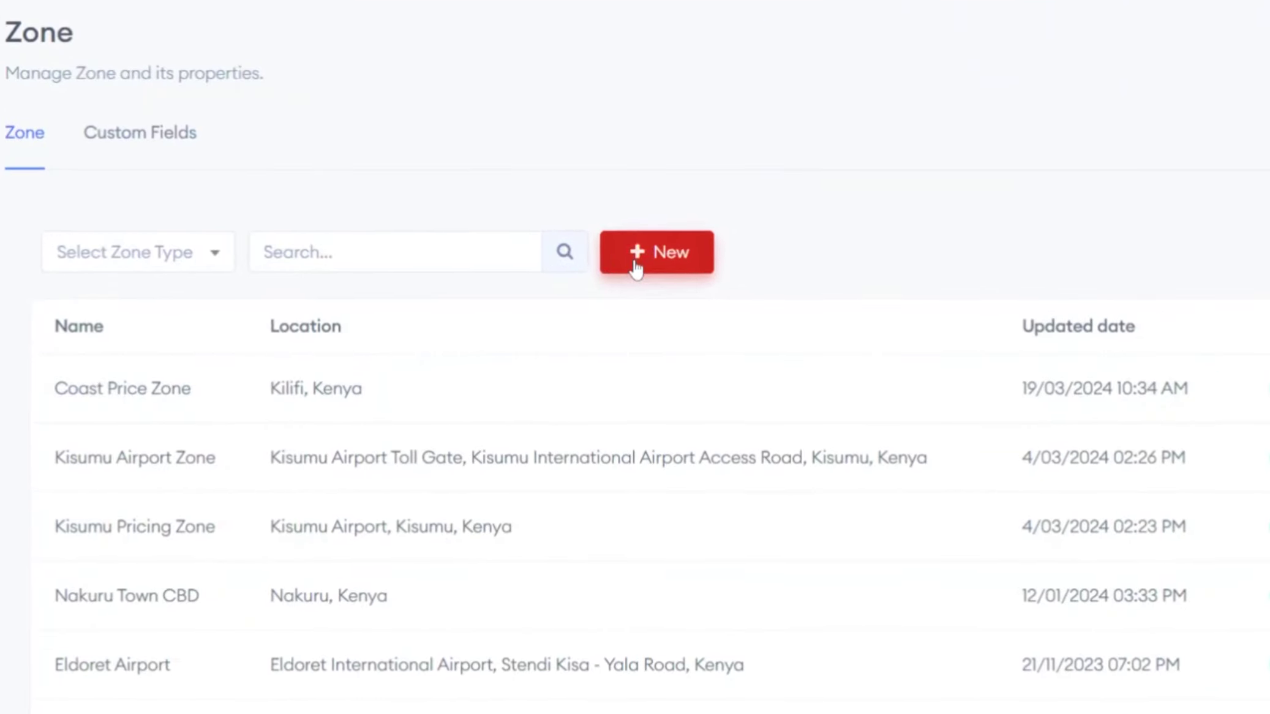
left_click(637, 269)
left_click(576, 310)
type("Yelowsoft")
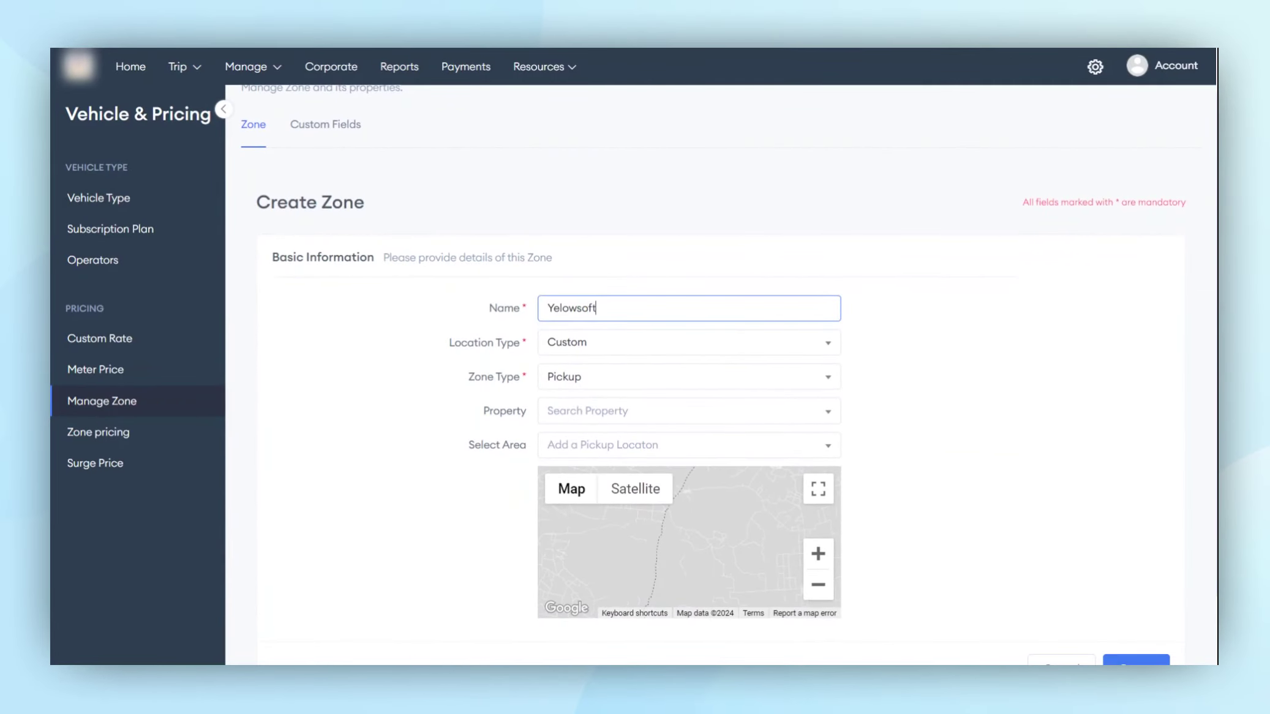
scroll(586, 380, "down", 1)
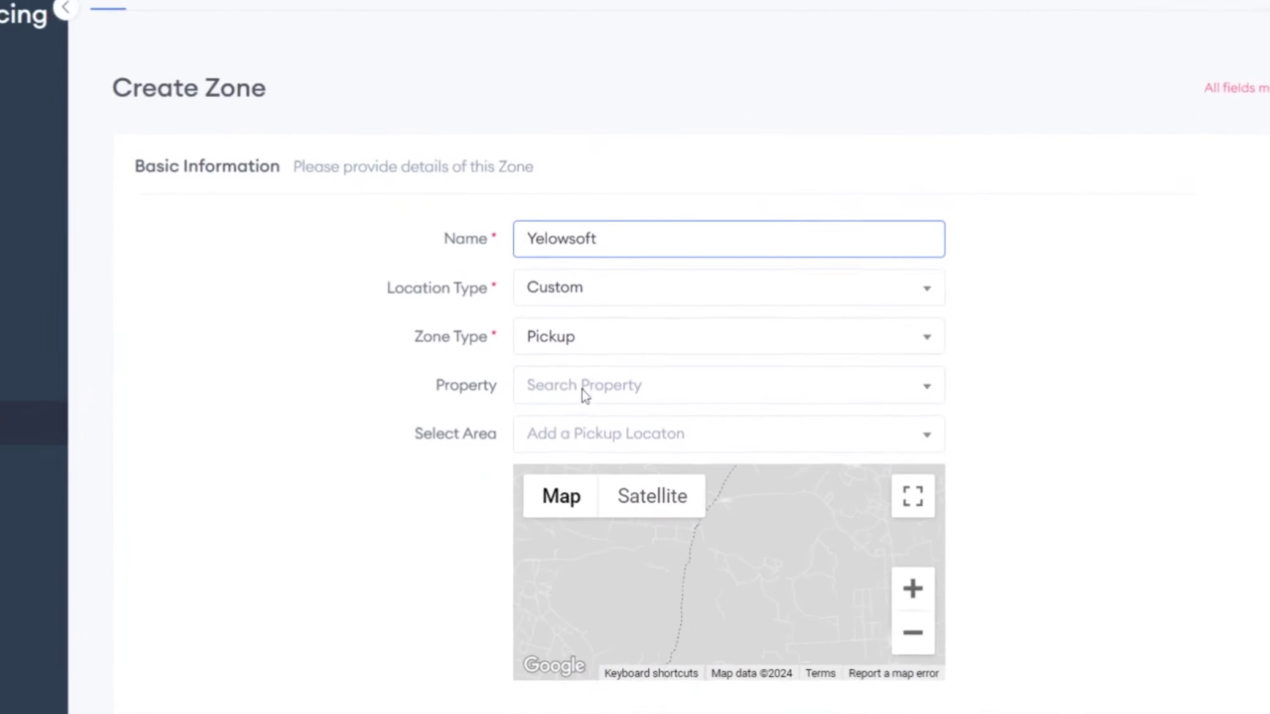
left_click(589, 339)
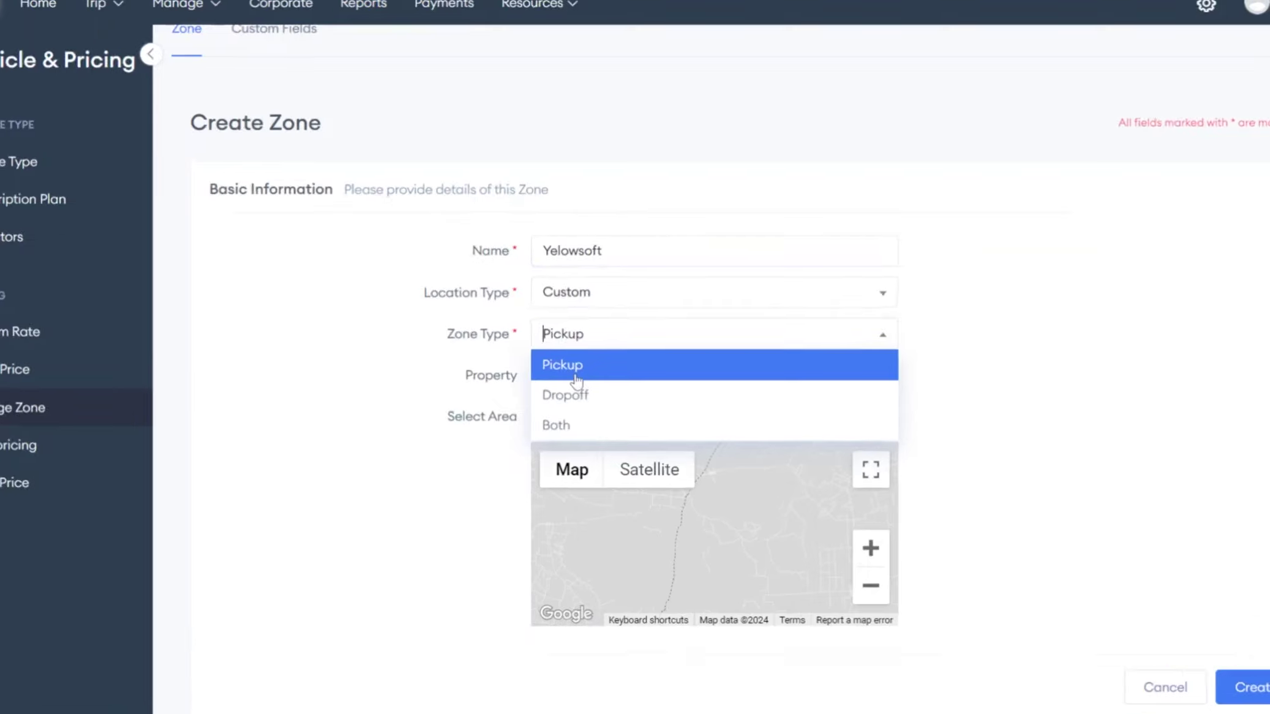
left_click(575, 371)
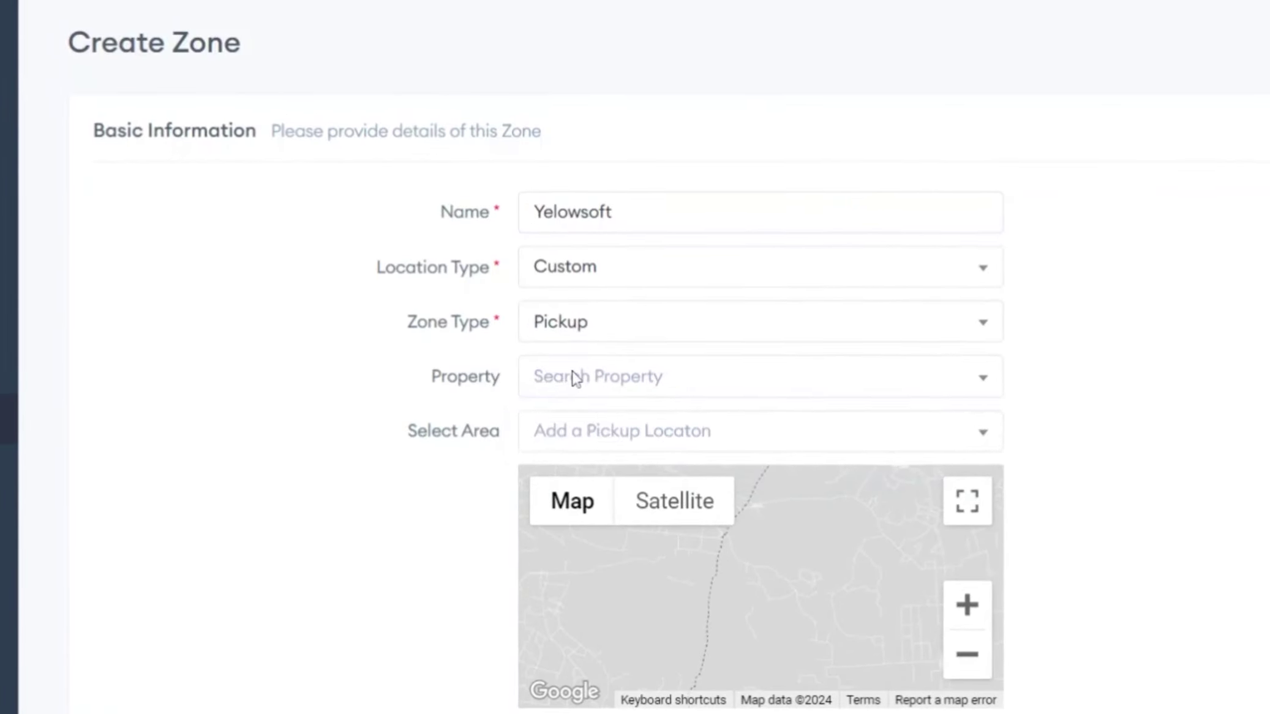
left_click(568, 374)
left_click(518, 368)
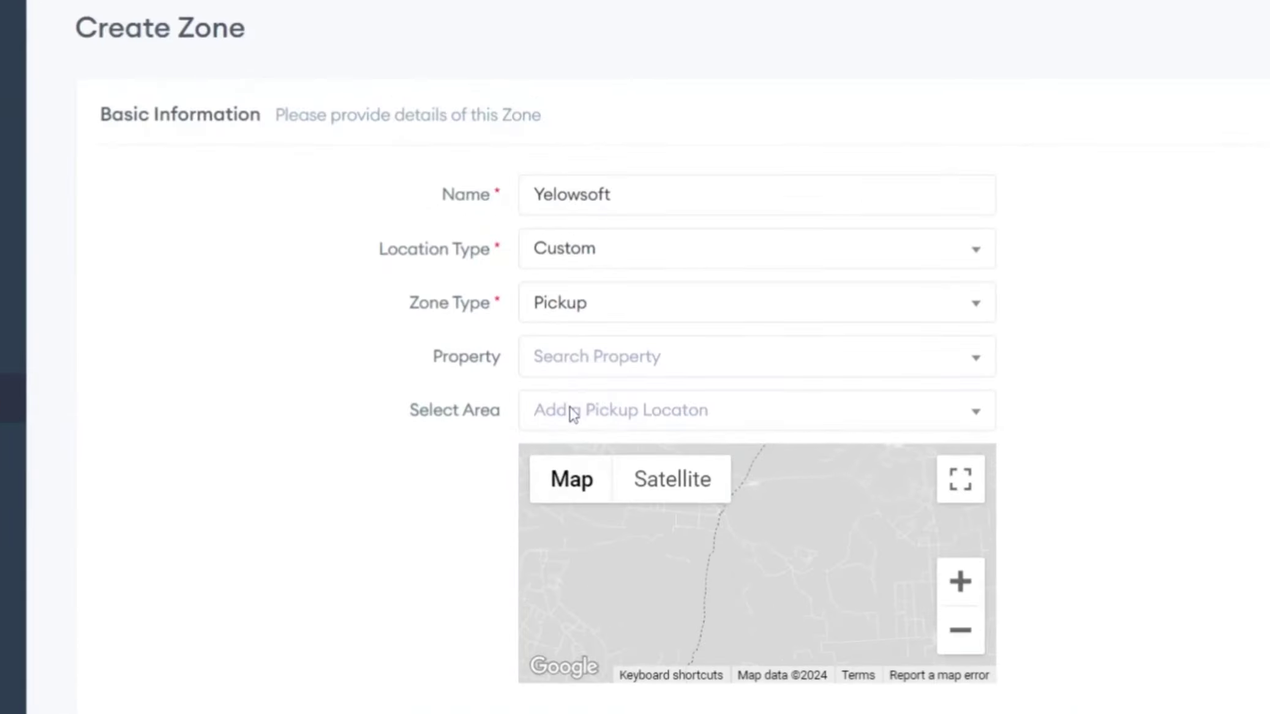
- Set the area to Yelowsoft on Sarkhej - Gandhinagar Highway, outline a four-sided boundary around Makarba on the map, and create the zone
left_click(572, 409)
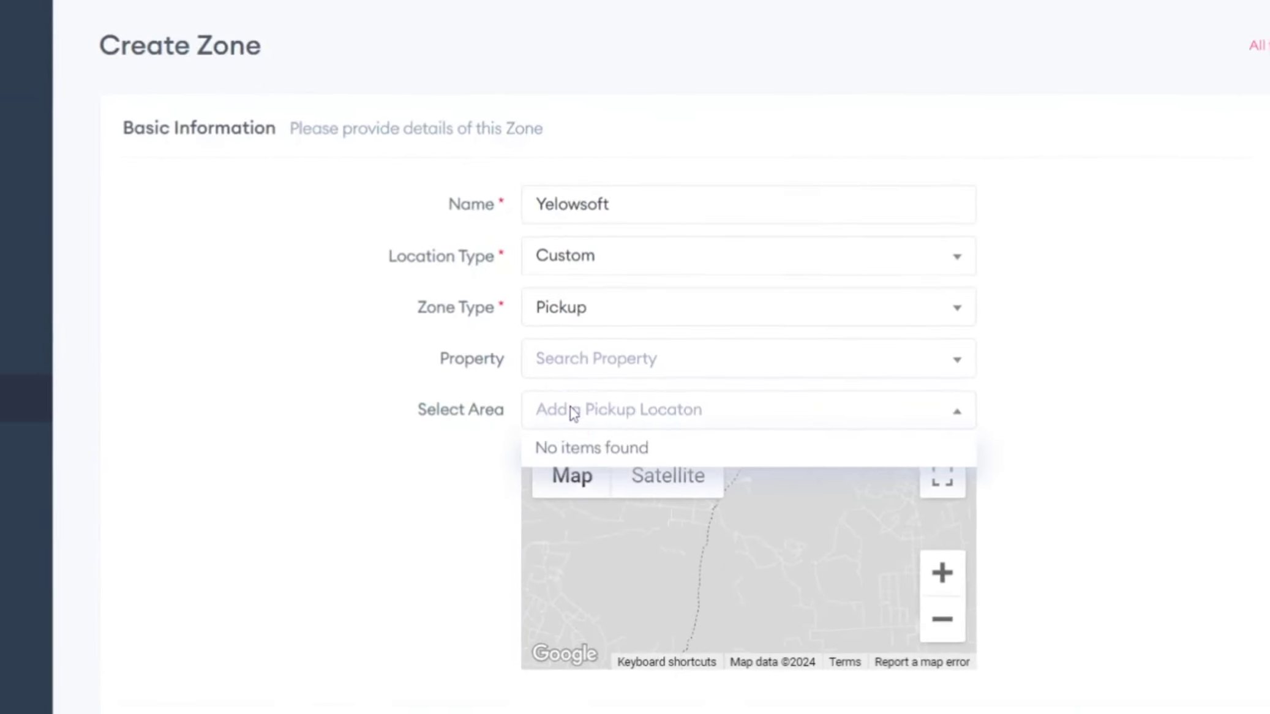
type("yelowosft")
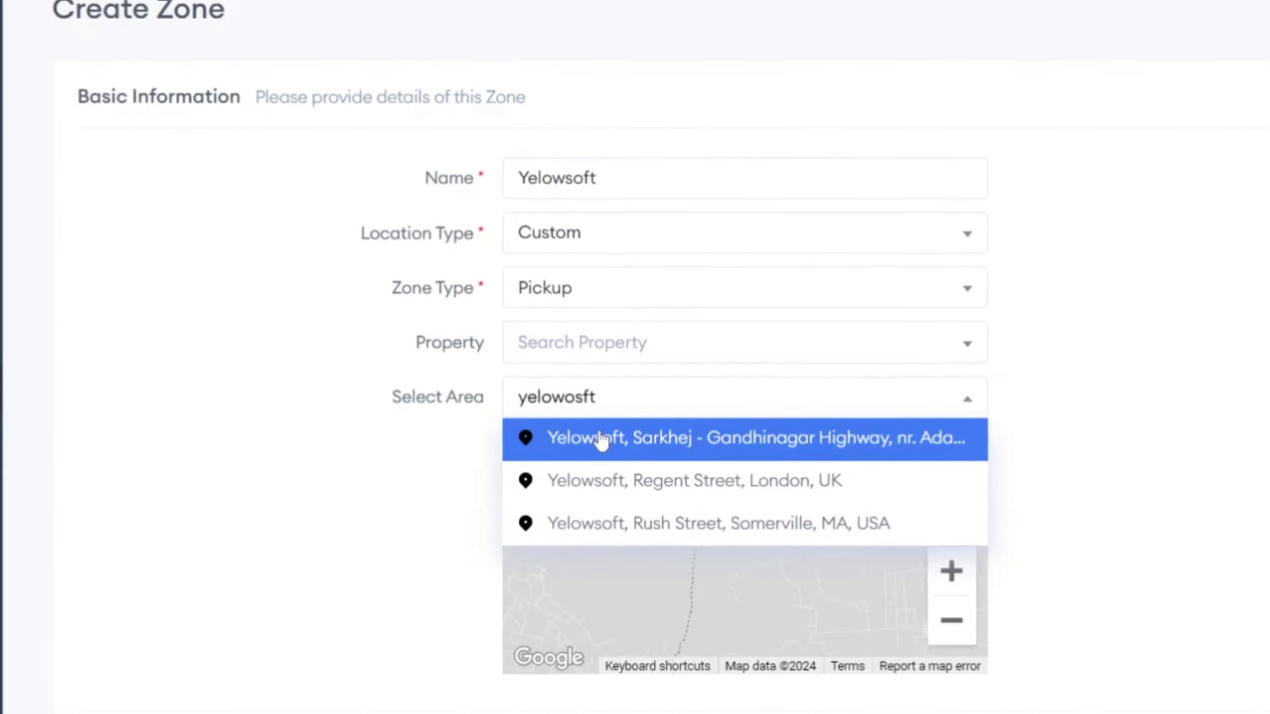
left_click(599, 435)
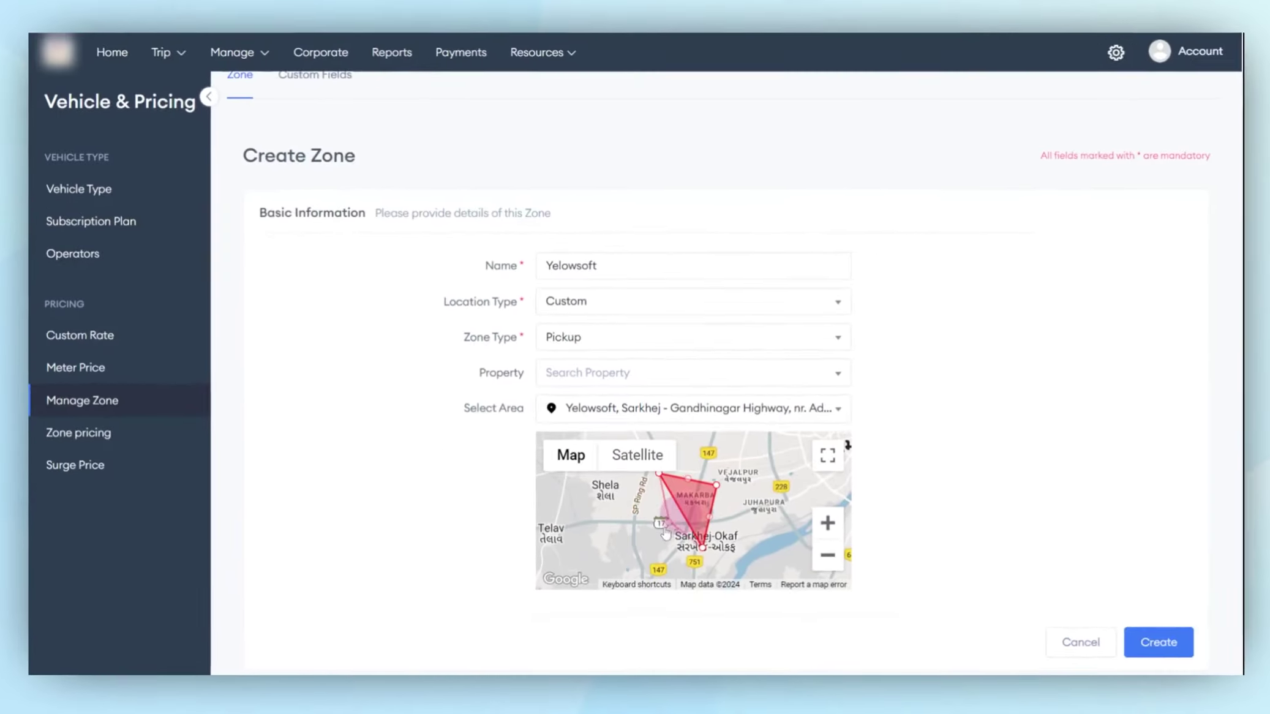
left_click_drag(666, 535, 655, 540)
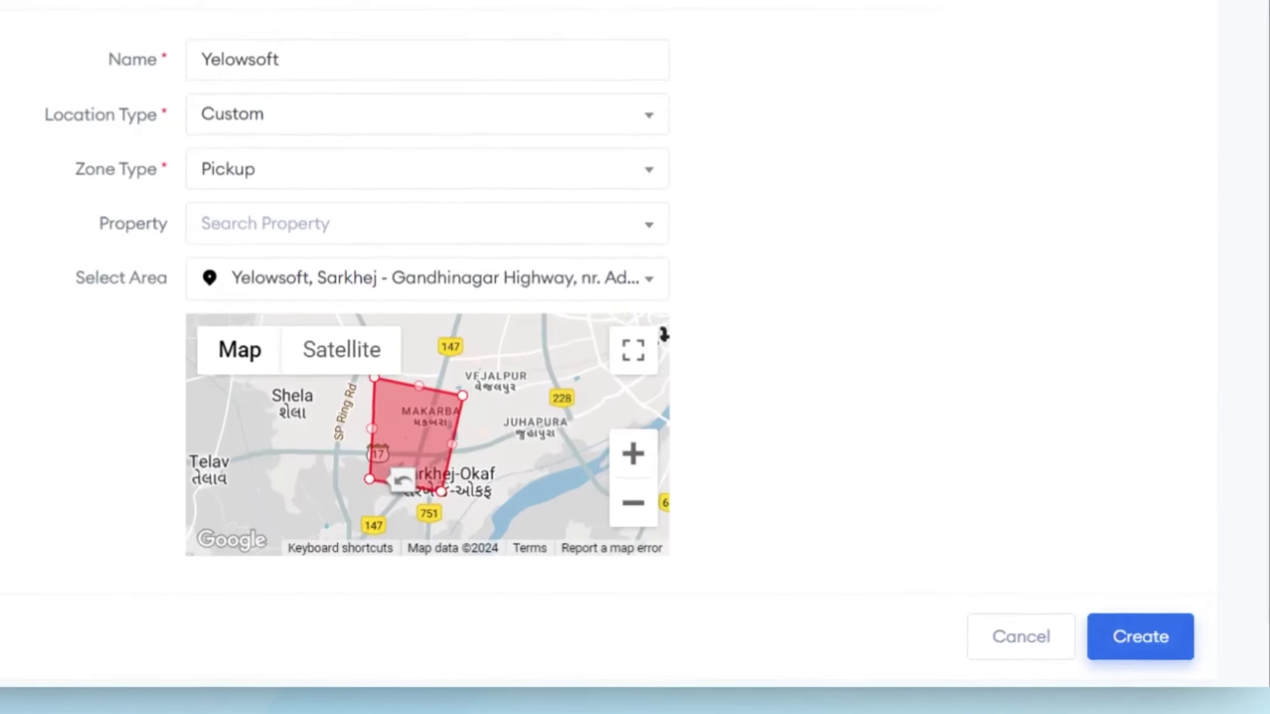
left_click(1122, 635)
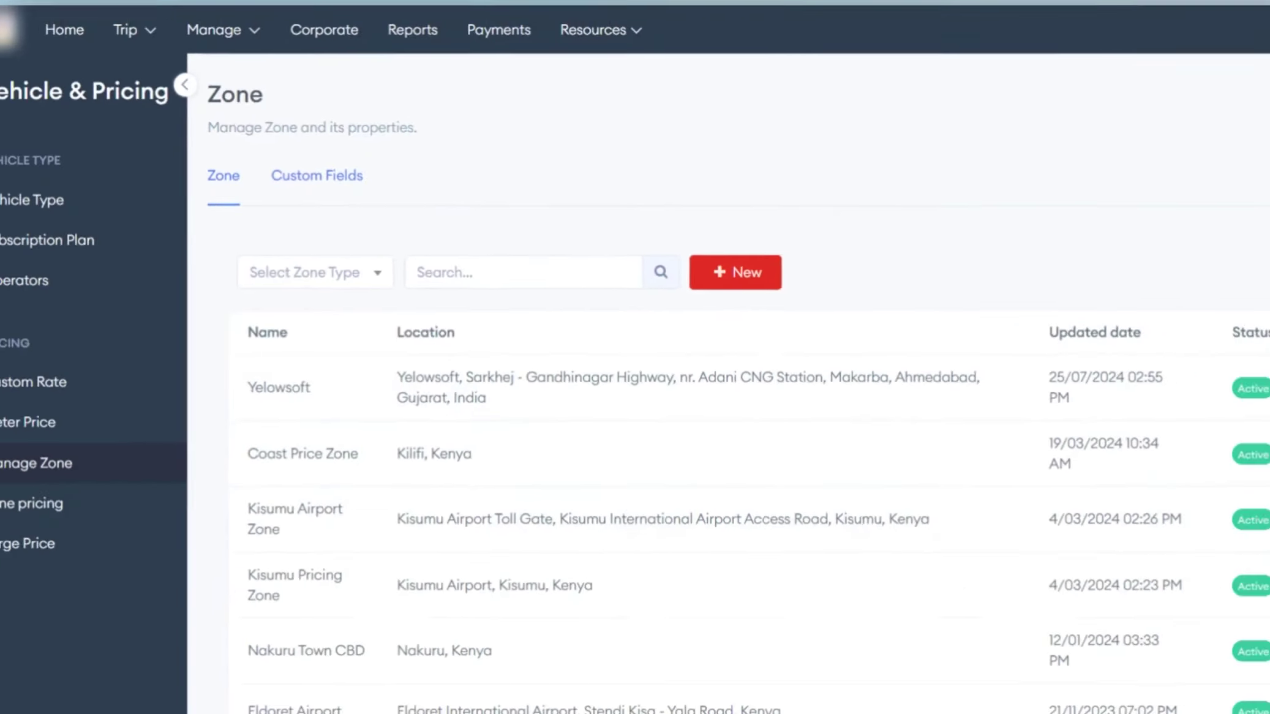
- Start a new custom field for zones and title it Flight Number
left_click(353, 192)
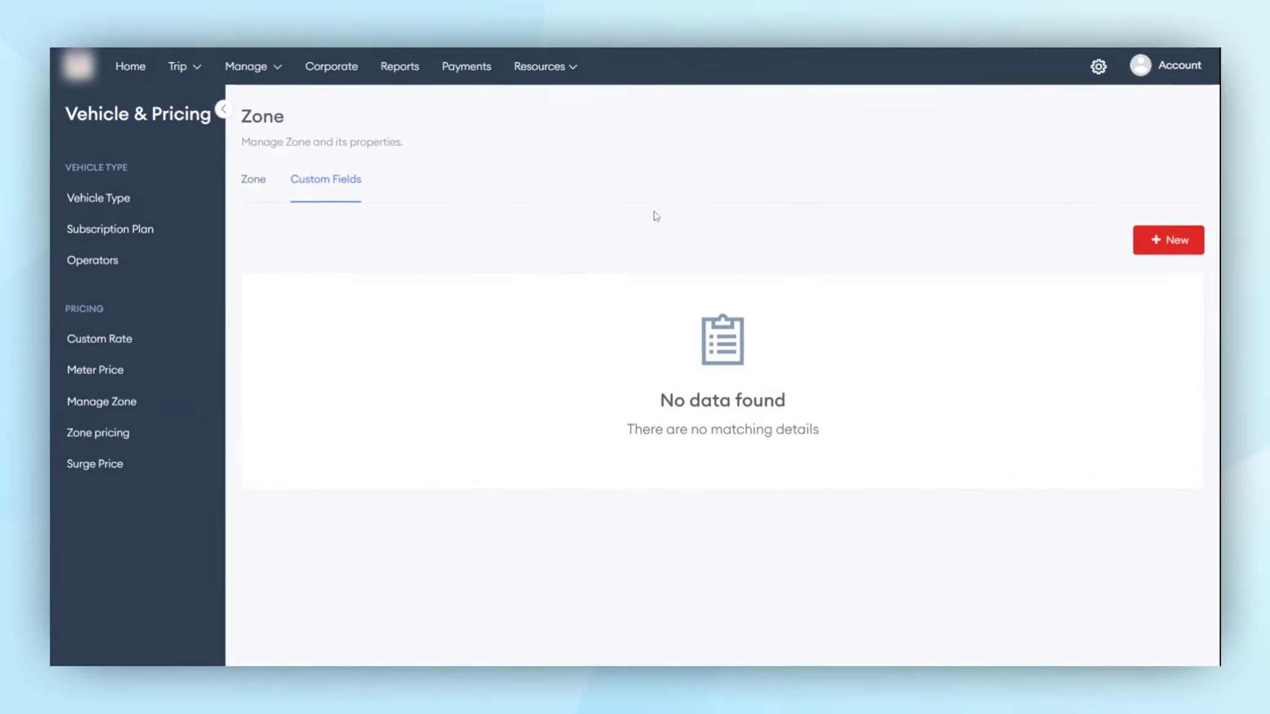
left_click(1140, 240)
left_click(685, 351)
type("Flight")
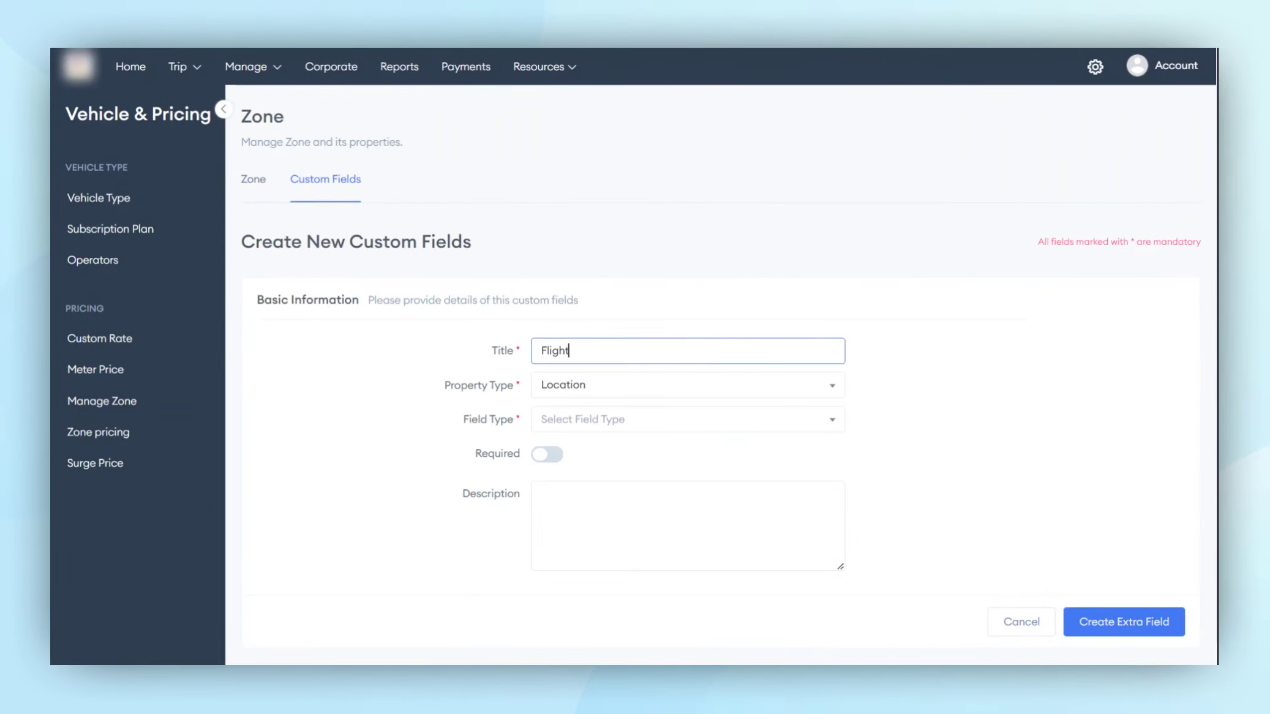
type(" Number")
scroll(648, 418, "down", 1)
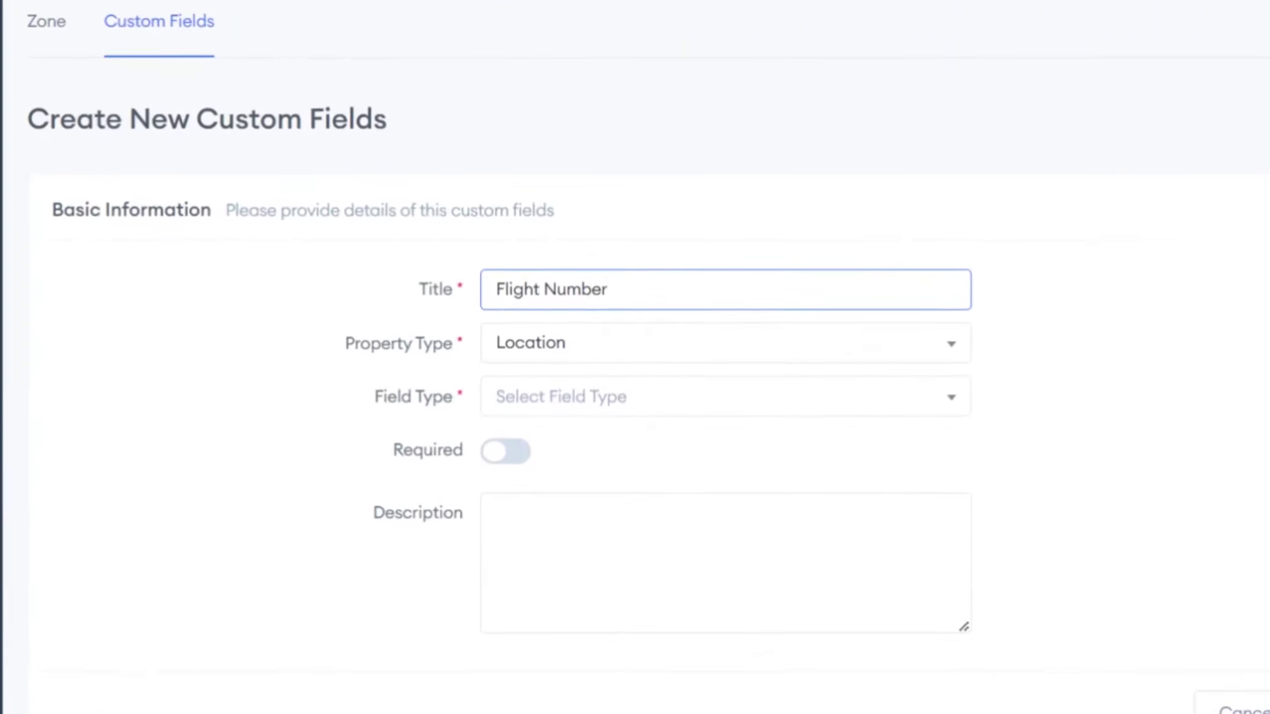
- Set the field type to Text Box, make the field required, and create the custom field
left_click(612, 398)
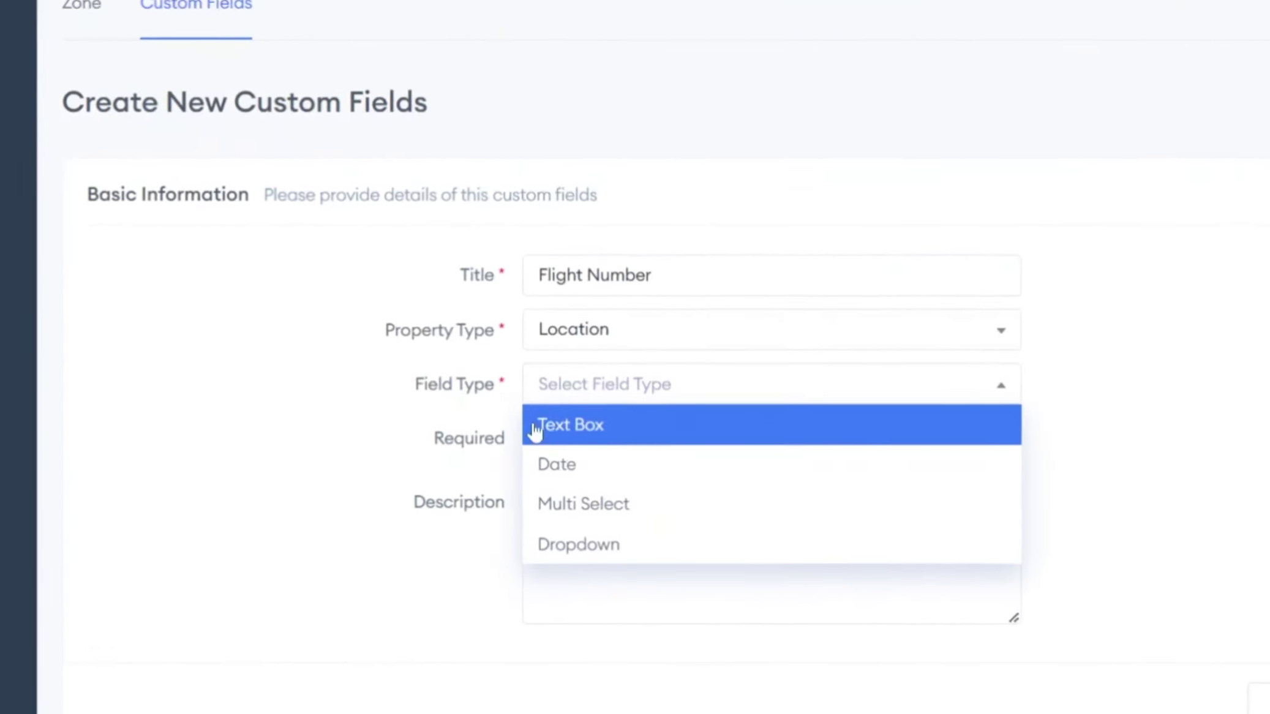
left_click(539, 423)
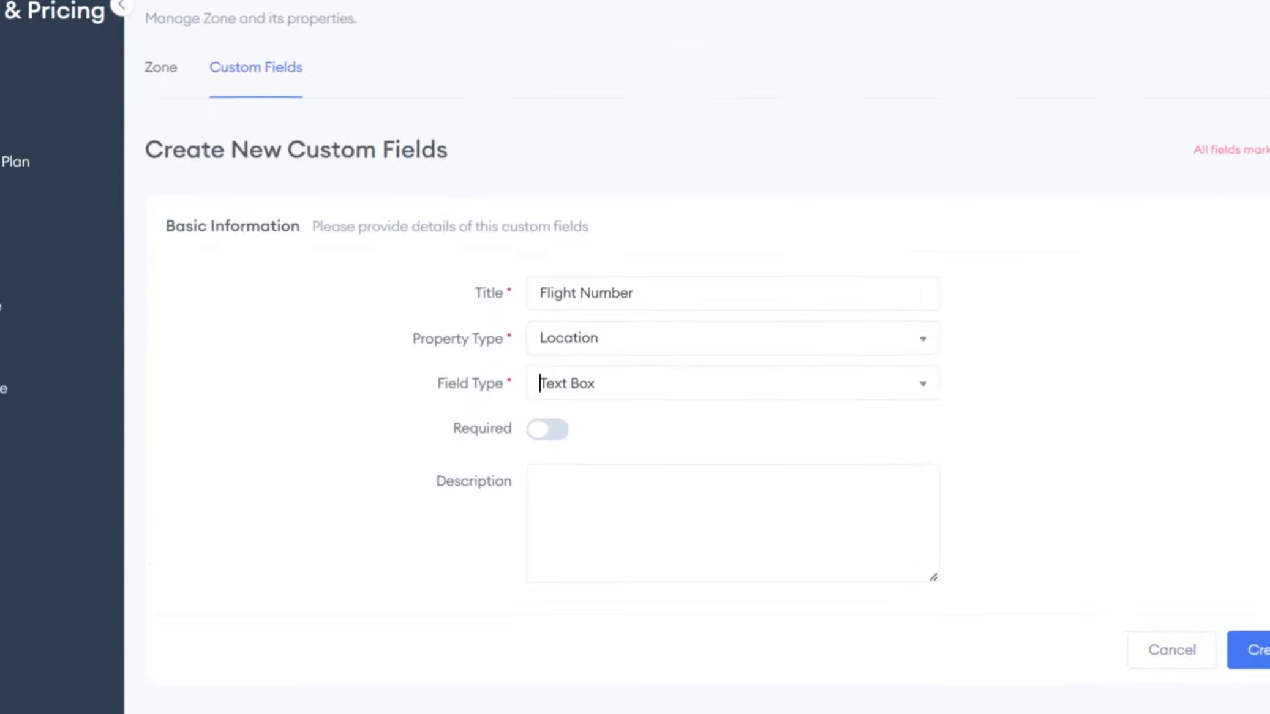
left_click(544, 440)
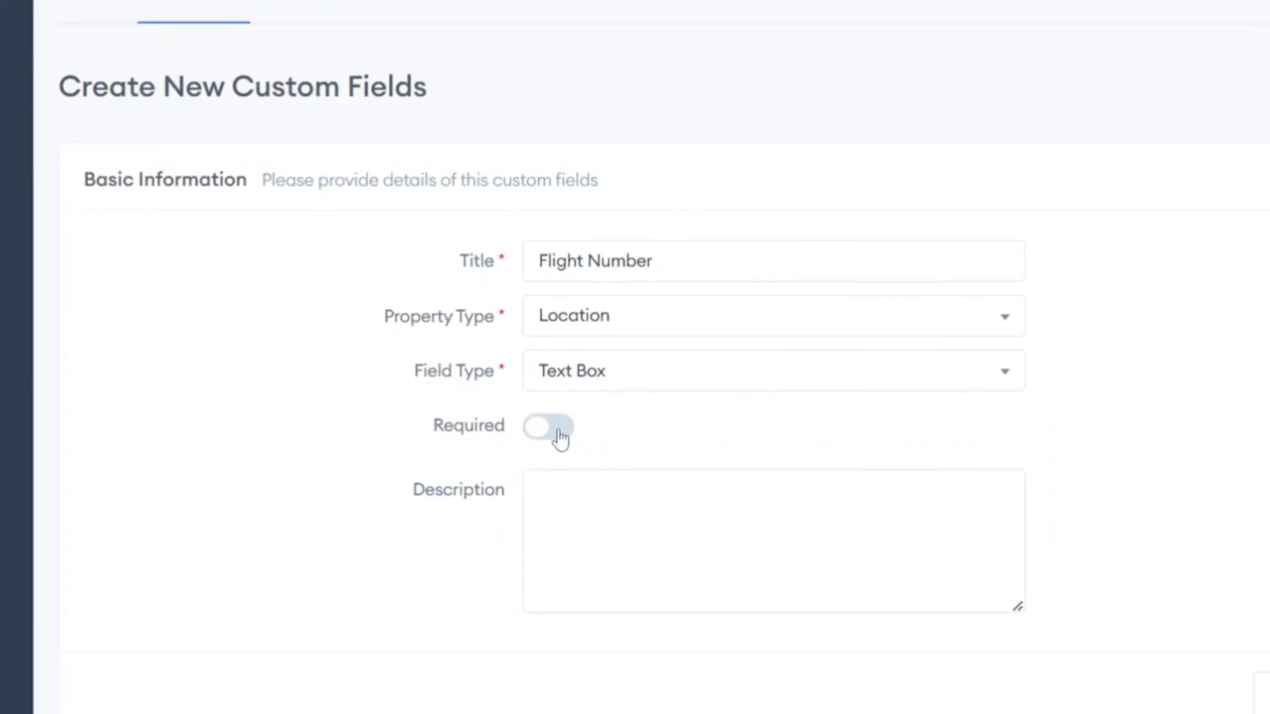
left_click(561, 439)
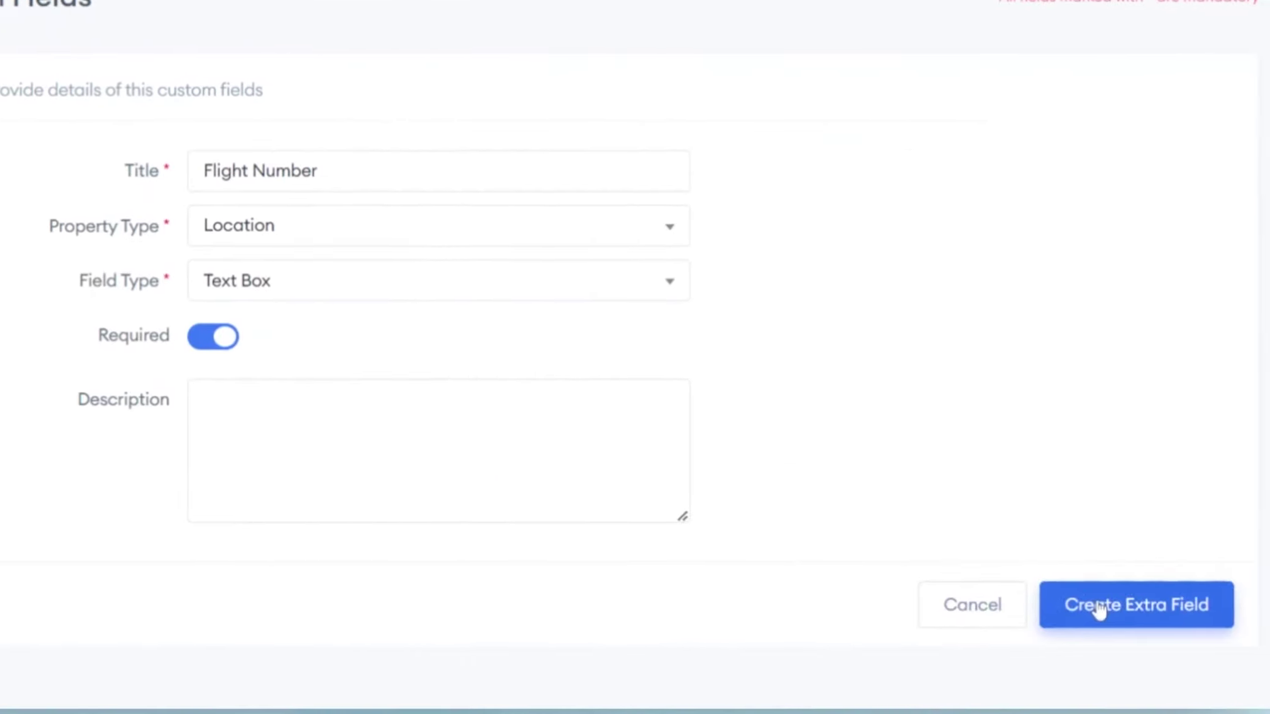
left_click(1099, 608)
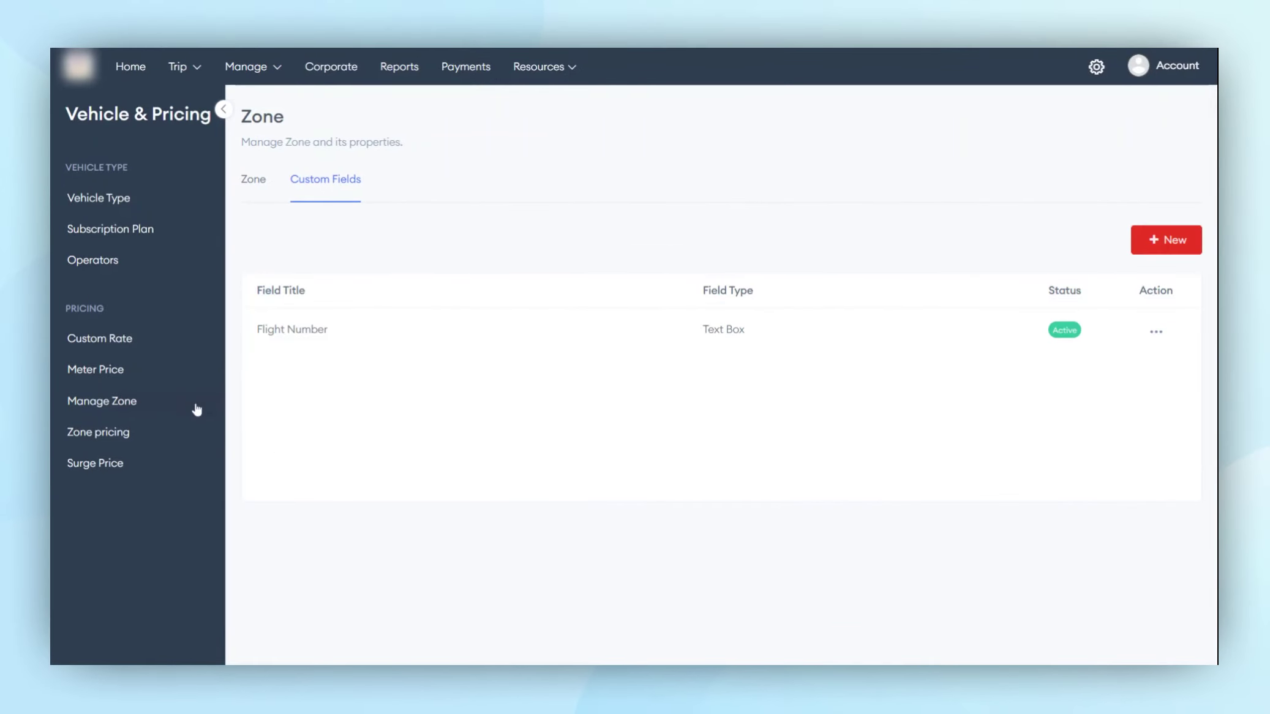
- Start a new zone price titled Yelowsoft Region with pickup type Zone and Yelowsoft as the pickup zone
left_click(160, 433)
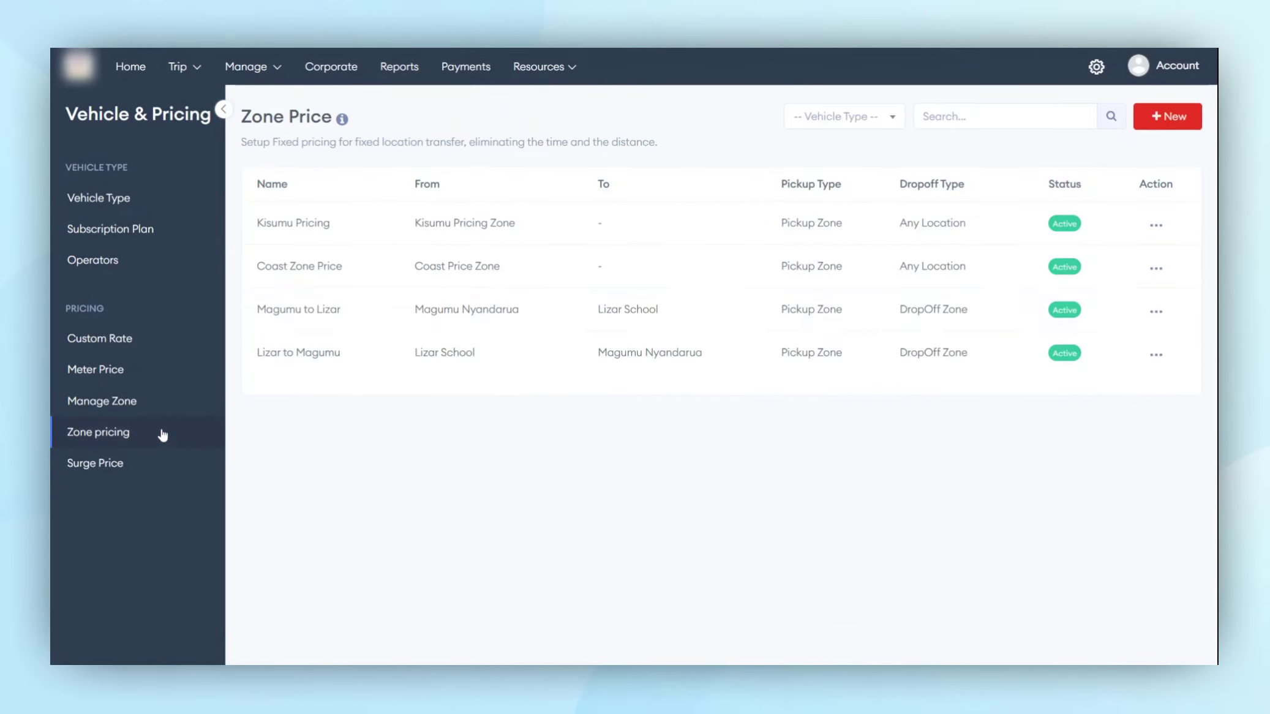
left_click(1160, 117)
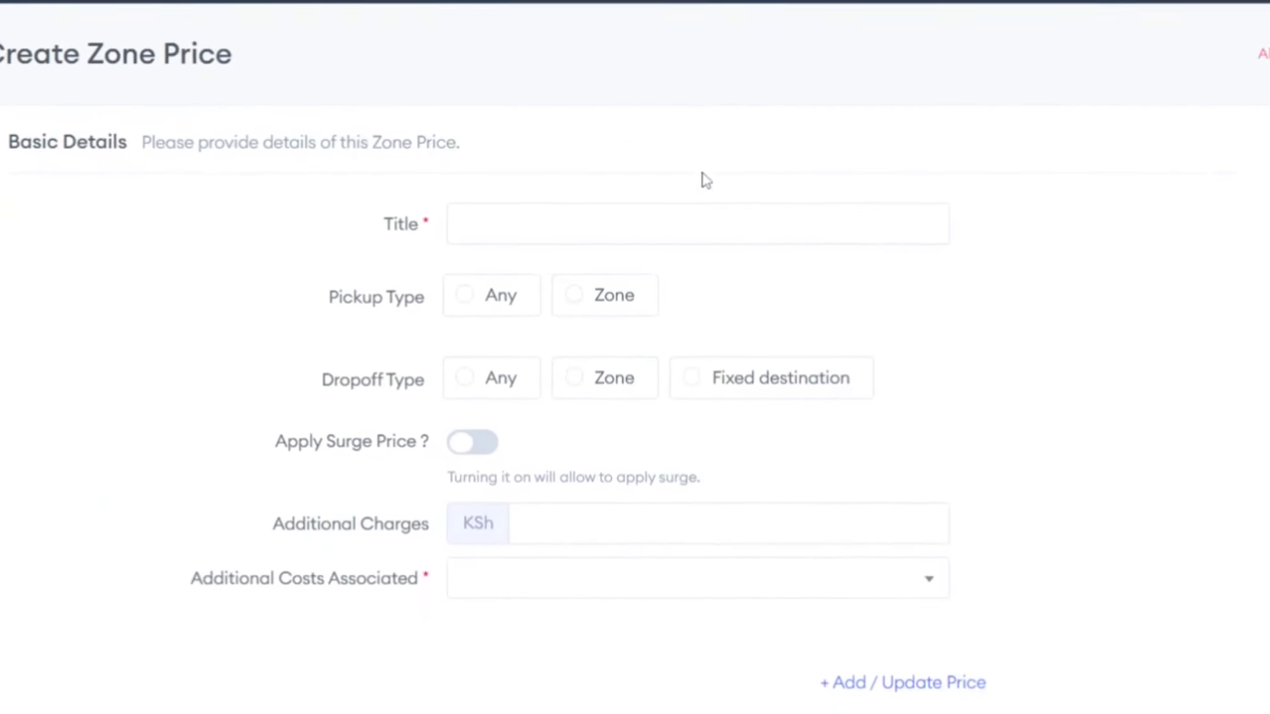
left_click(616, 228)
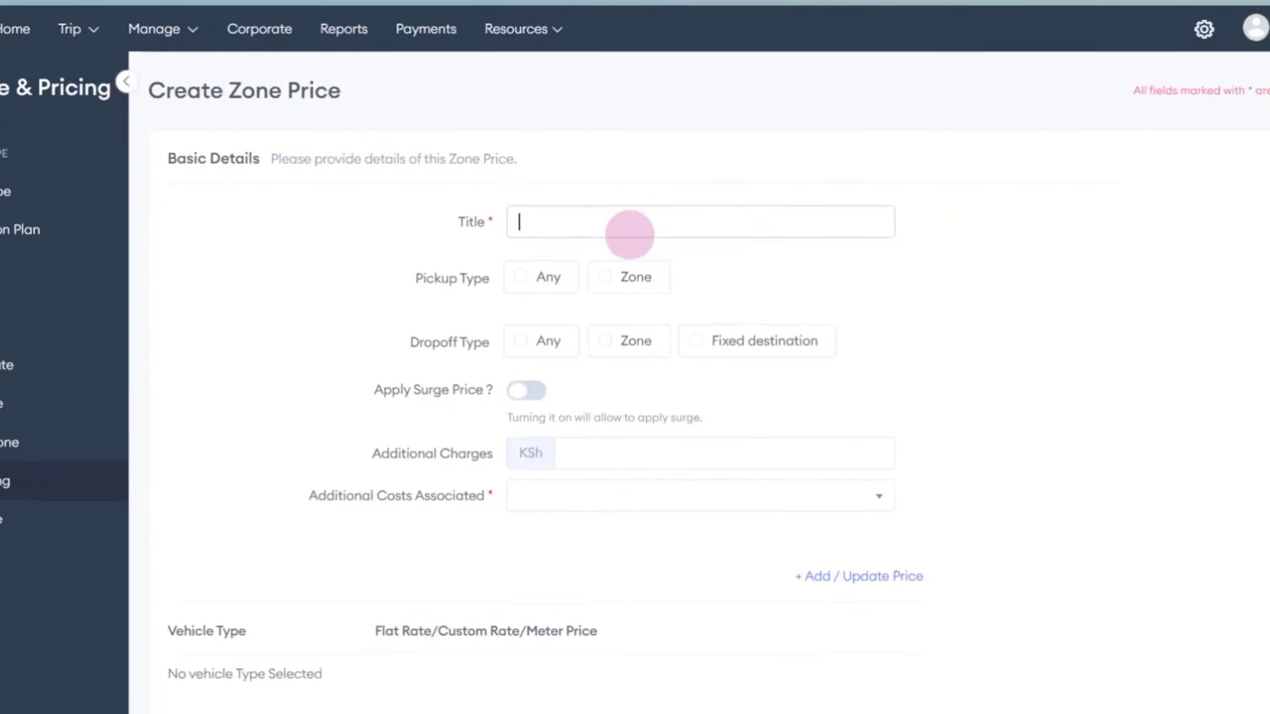
type("Yelowsoft Region")
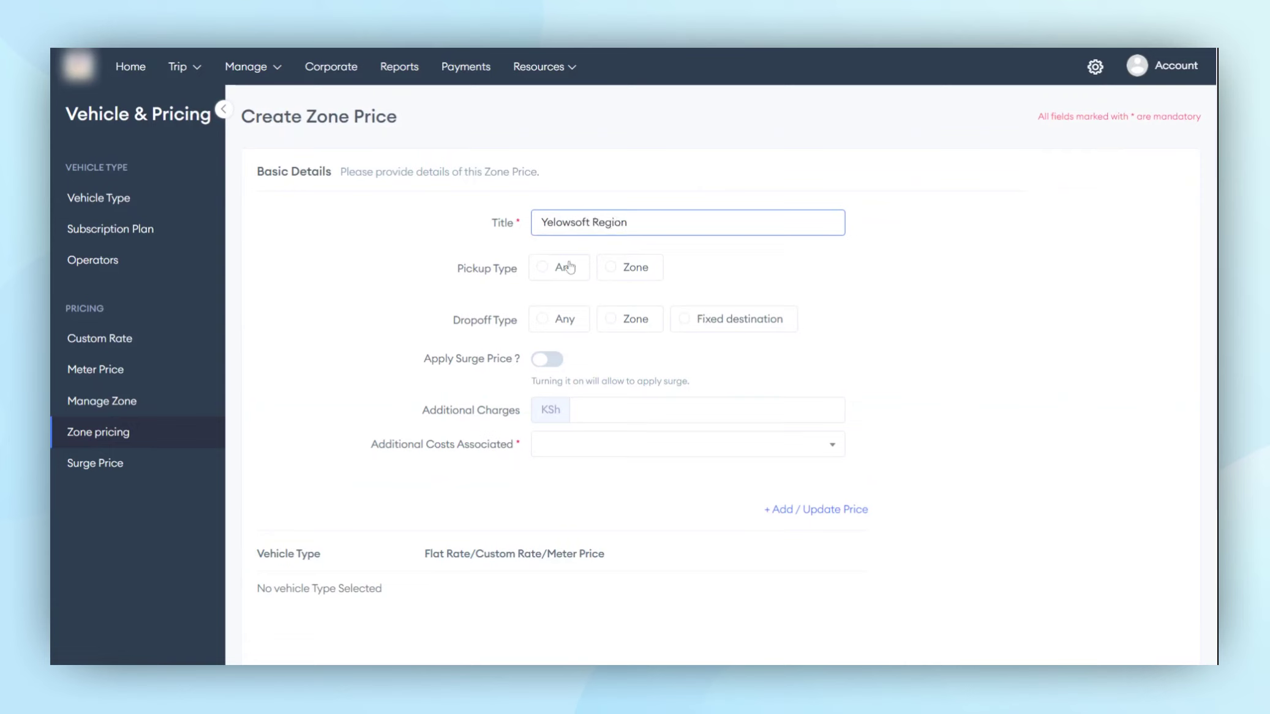
left_click(601, 268)
left_click(608, 320)
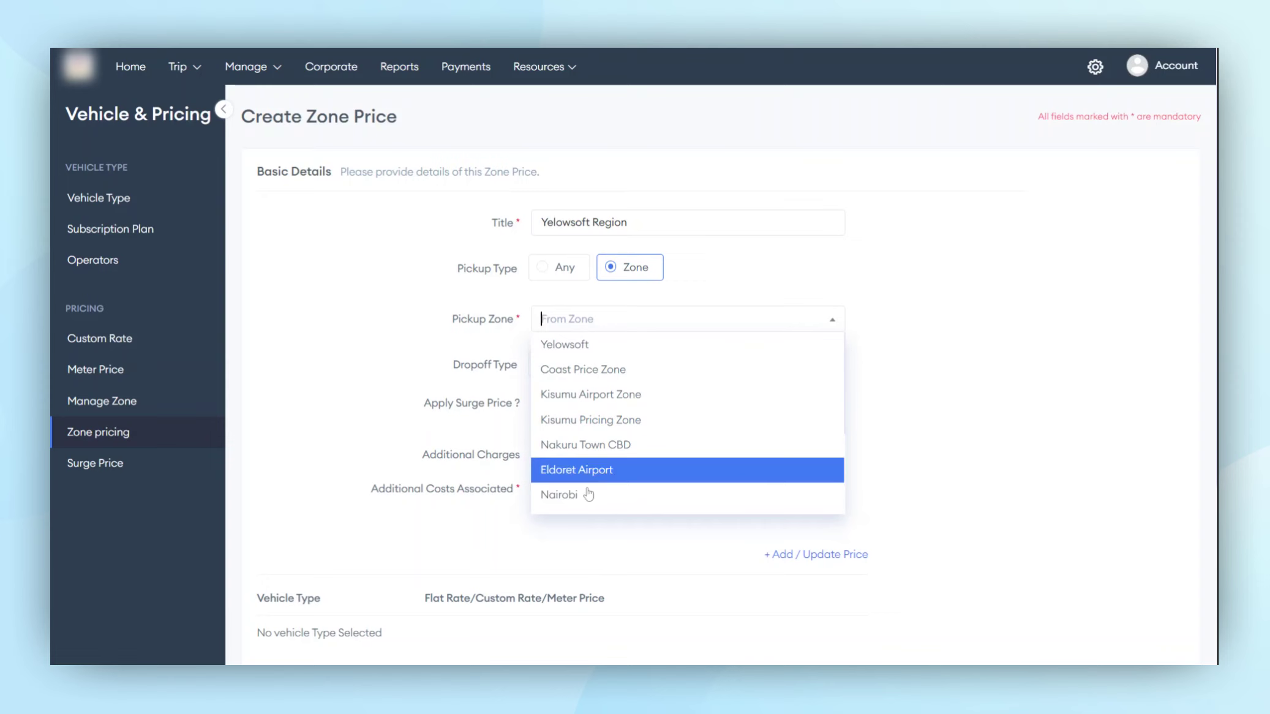
left_click(572, 345)
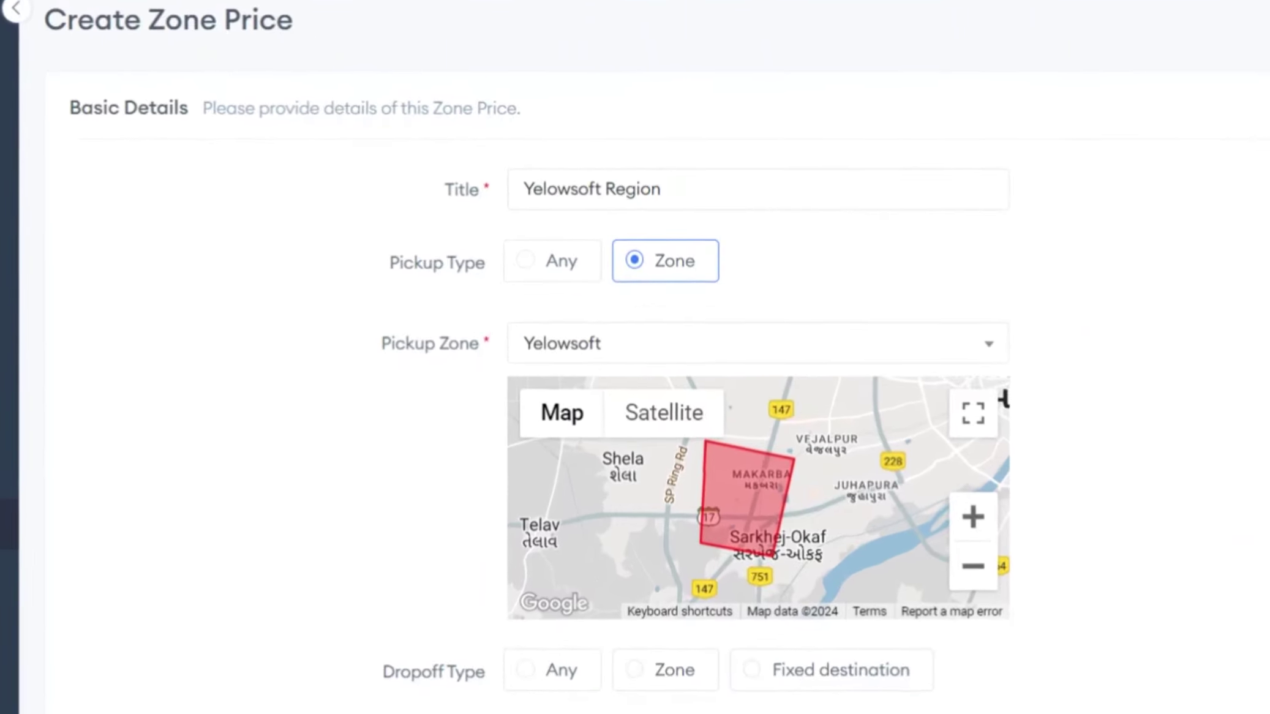
- Try pickup type Any with dropoff type Zone, choosing Coast Price Zone as the dropoff zone
left_click(568, 275)
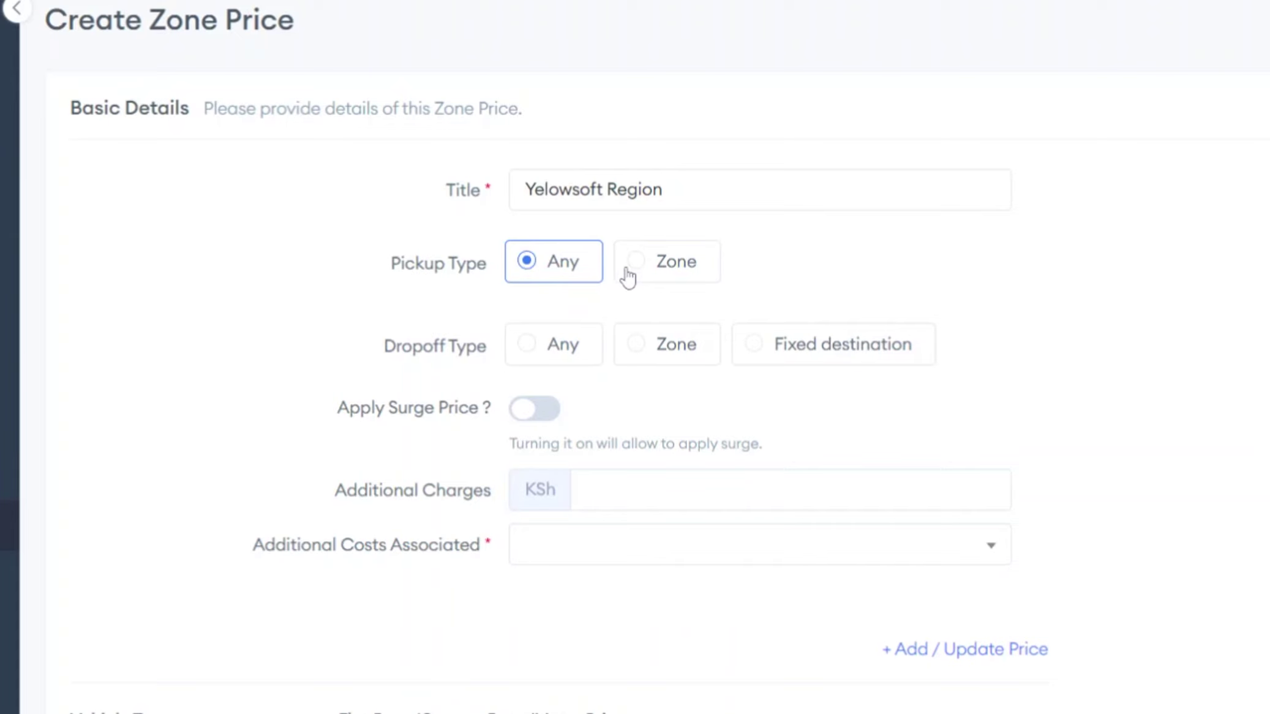
left_click(657, 352)
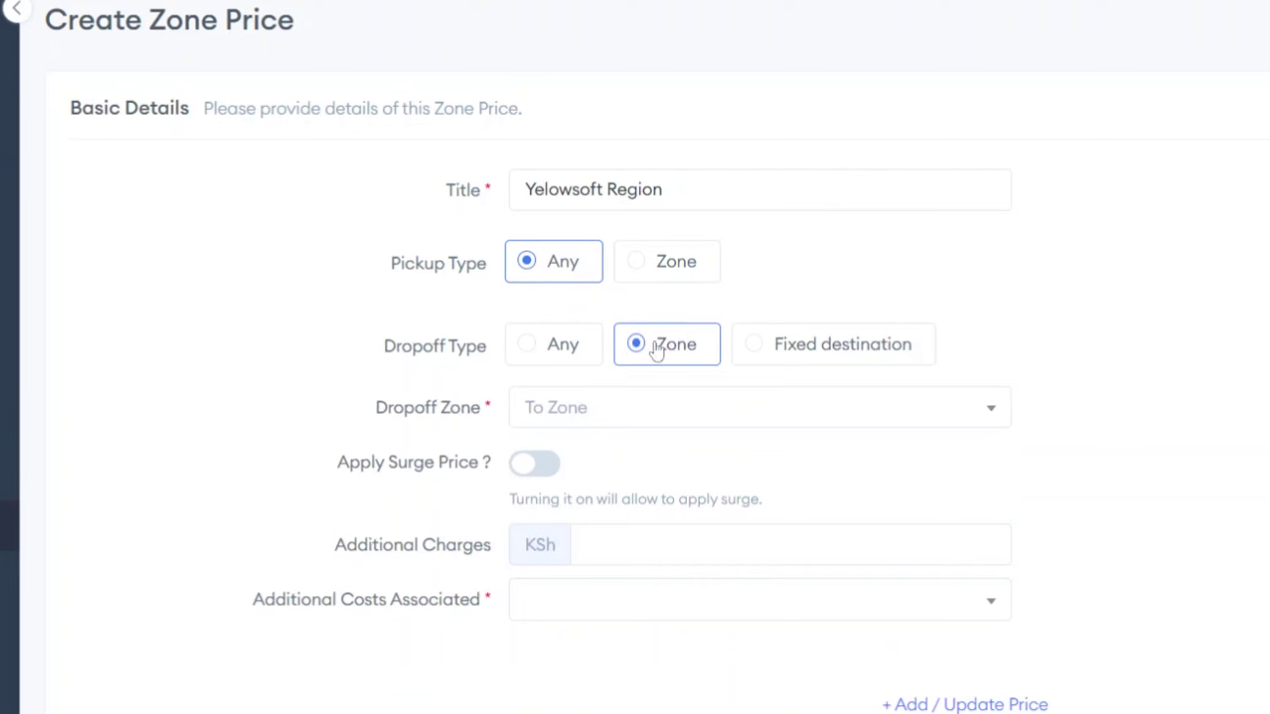
left_click(640, 403)
left_click(598, 450)
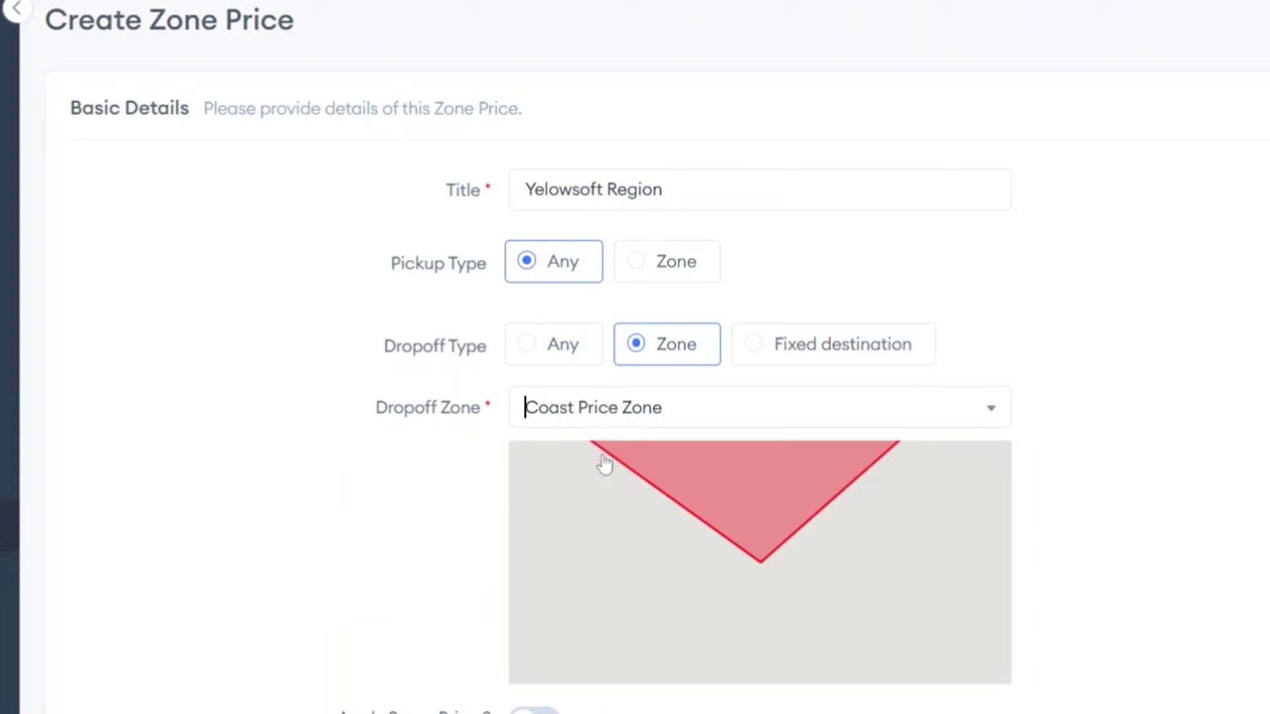
scroll(669, 545, "down", 2)
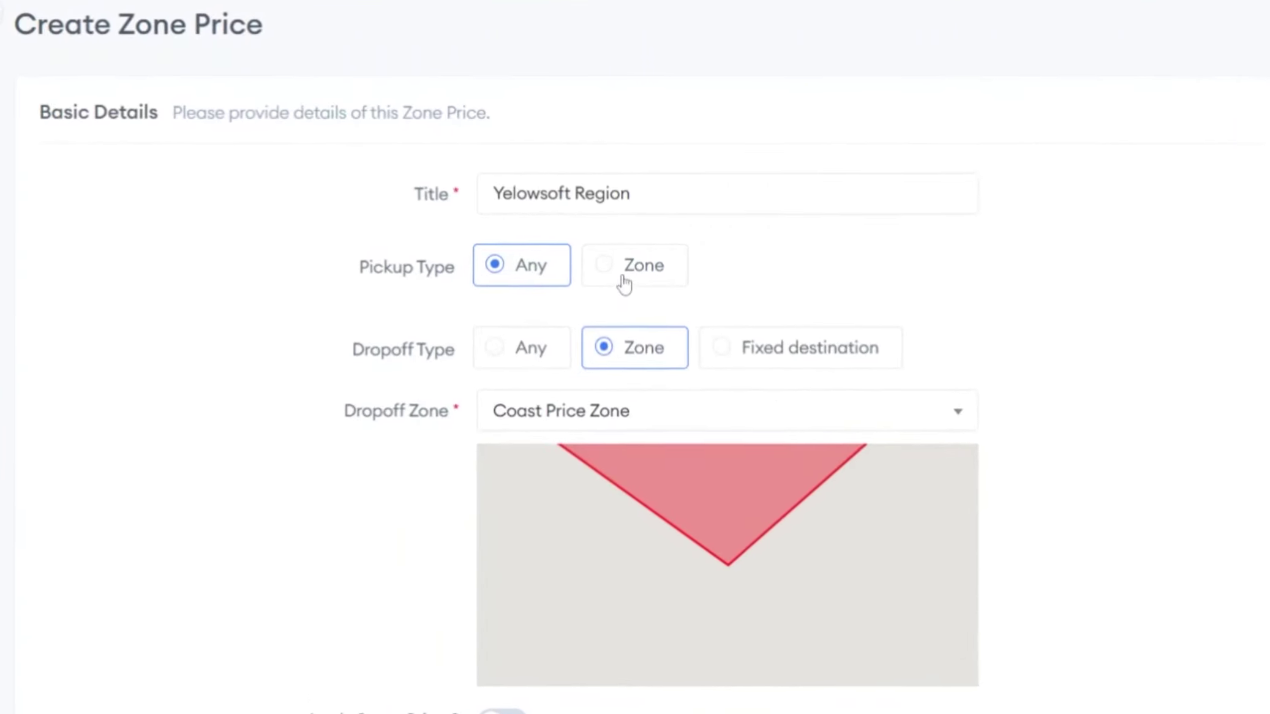
- Set the zone price's pickup type to Zone and its dropoff type to Any
left_click(623, 279)
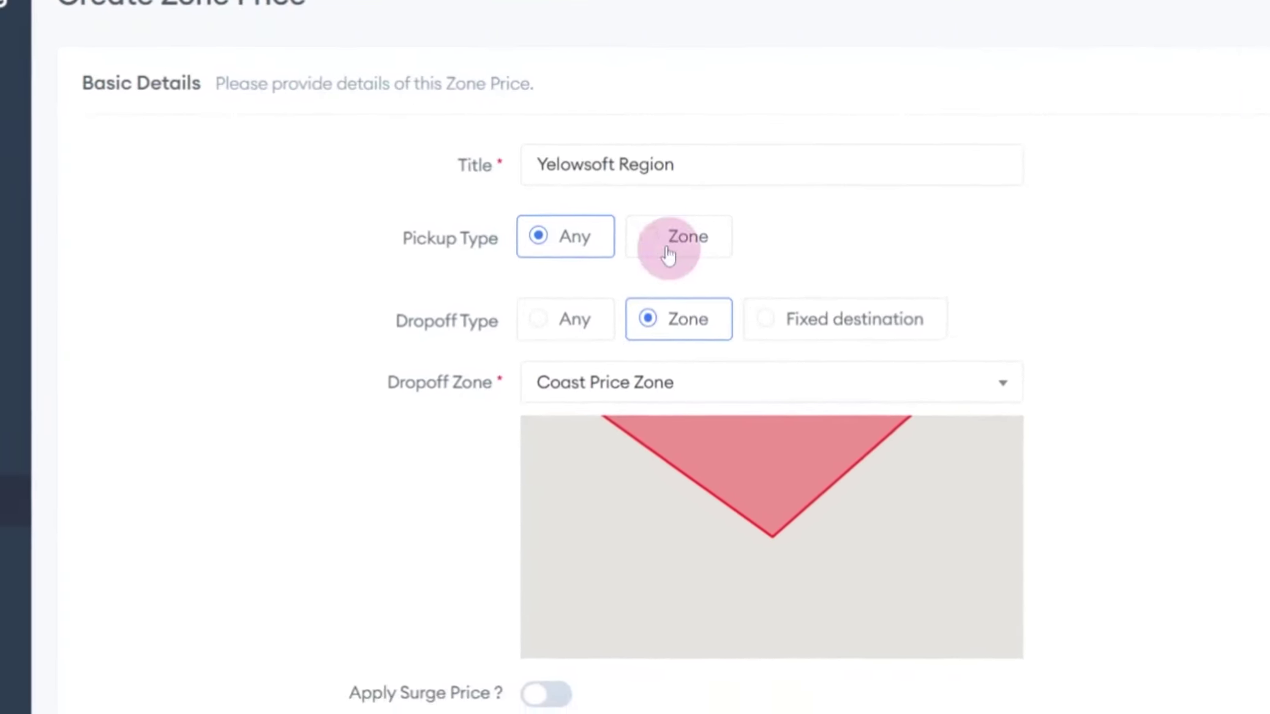
left_click(551, 325)
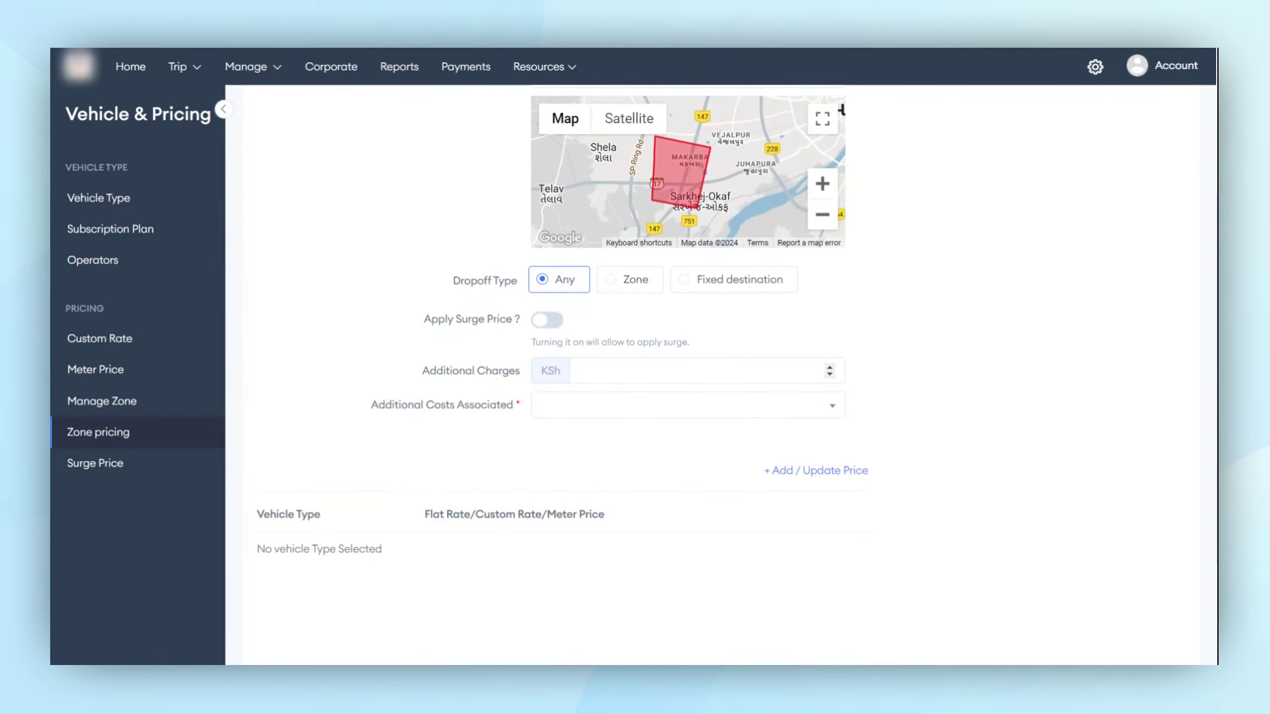
- Set the additional charges to KSh 100 and associate the additional costs with Company
scroll(612, 368, "down", 1)
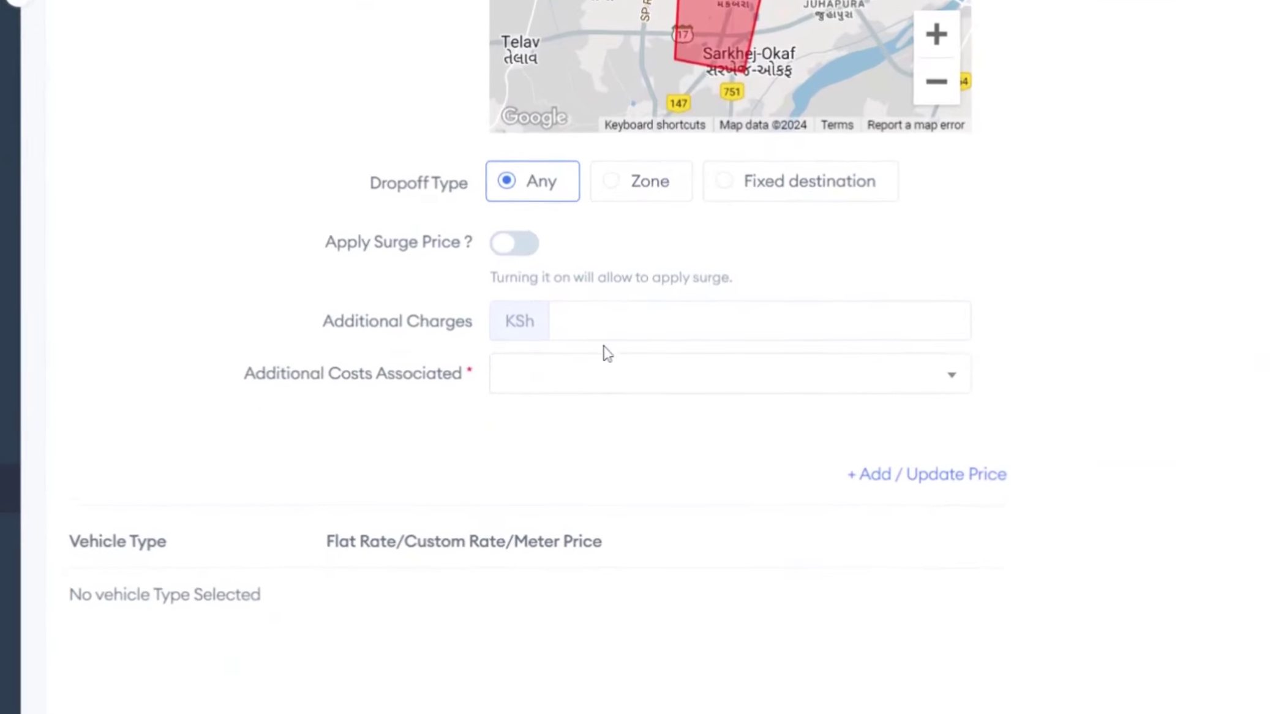
left_click(605, 325)
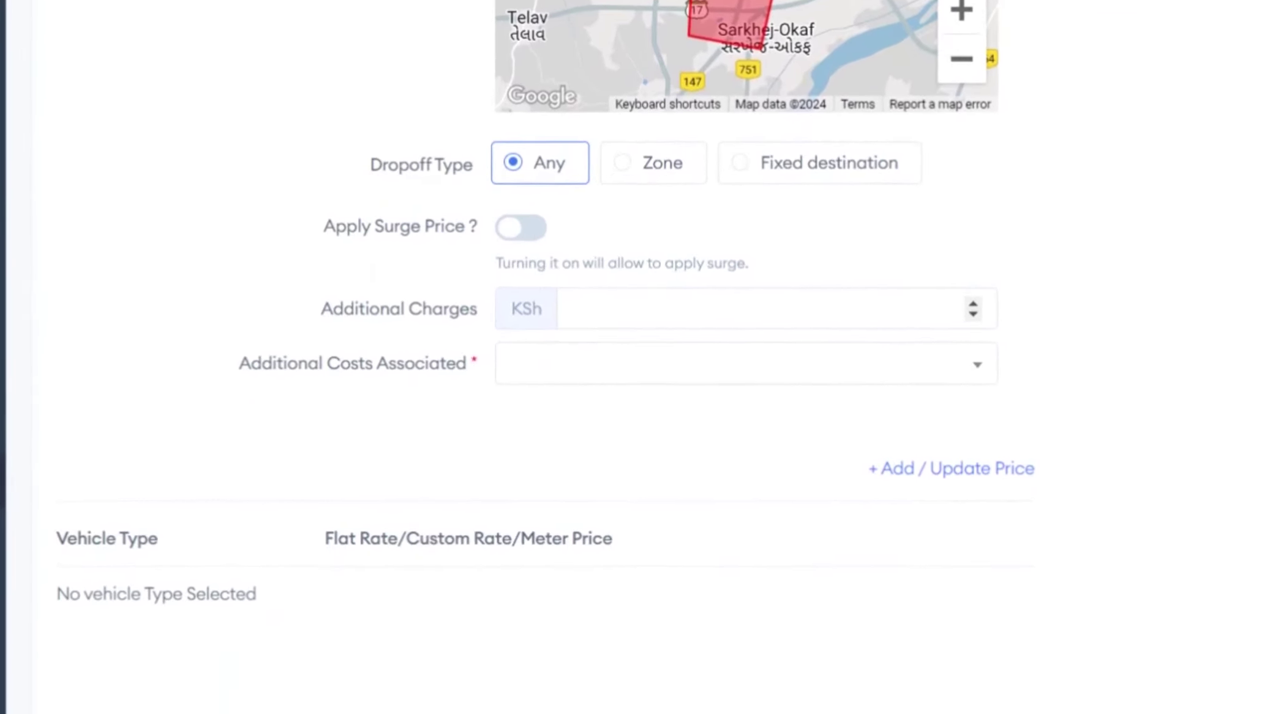
type("100")
left_click(590, 357)
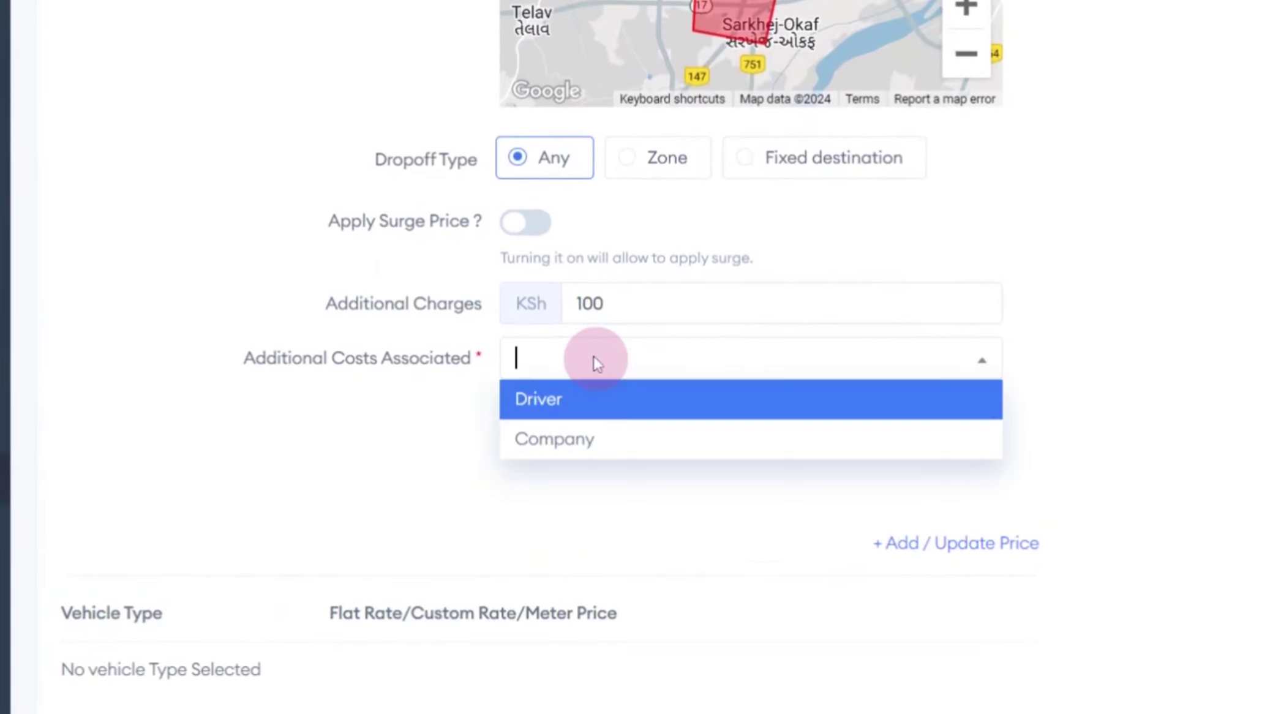
left_click(586, 441)
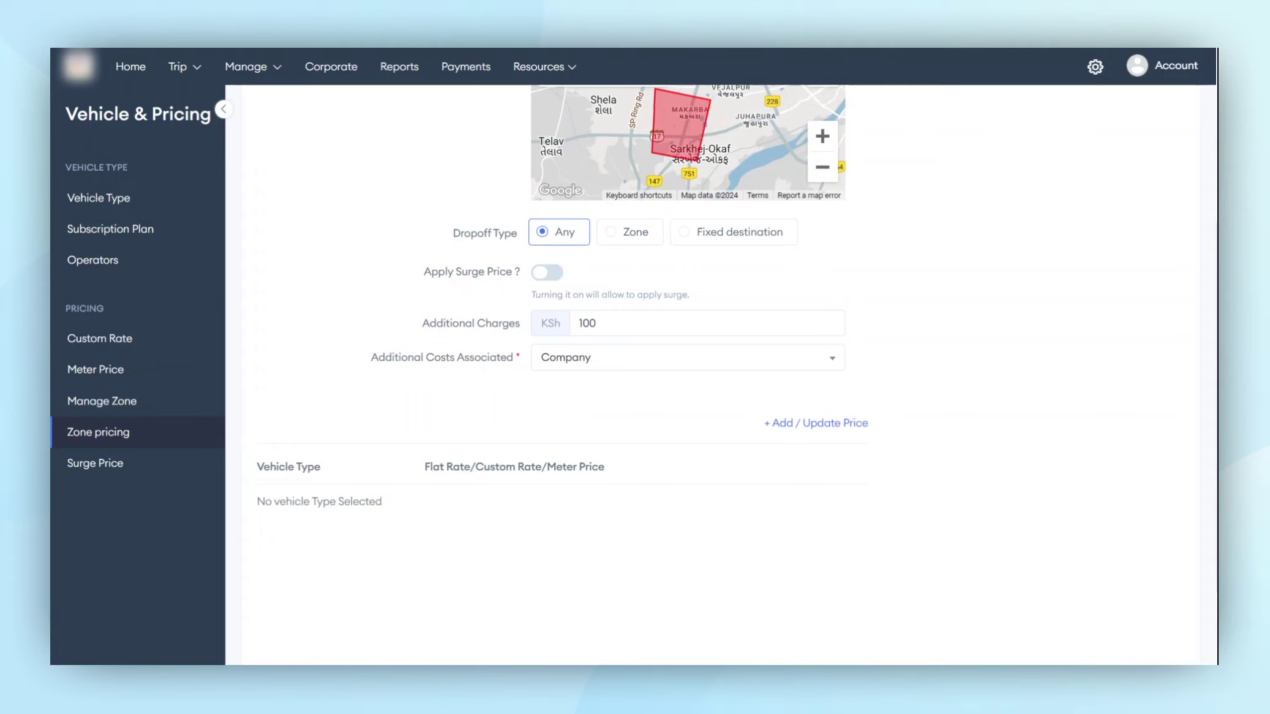
- Start a vehicle price entry for the zone price and choose Basic(3 Pass) as the vehicle type
left_click(833, 424)
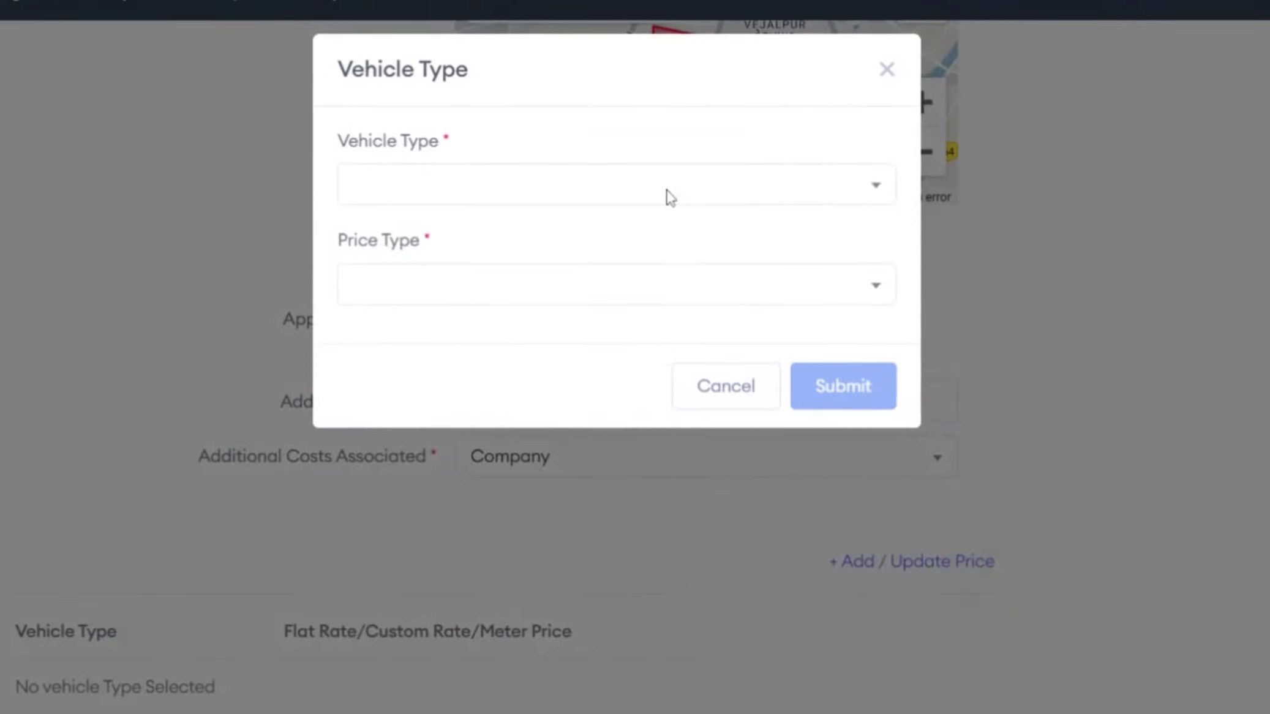
left_click(670, 197)
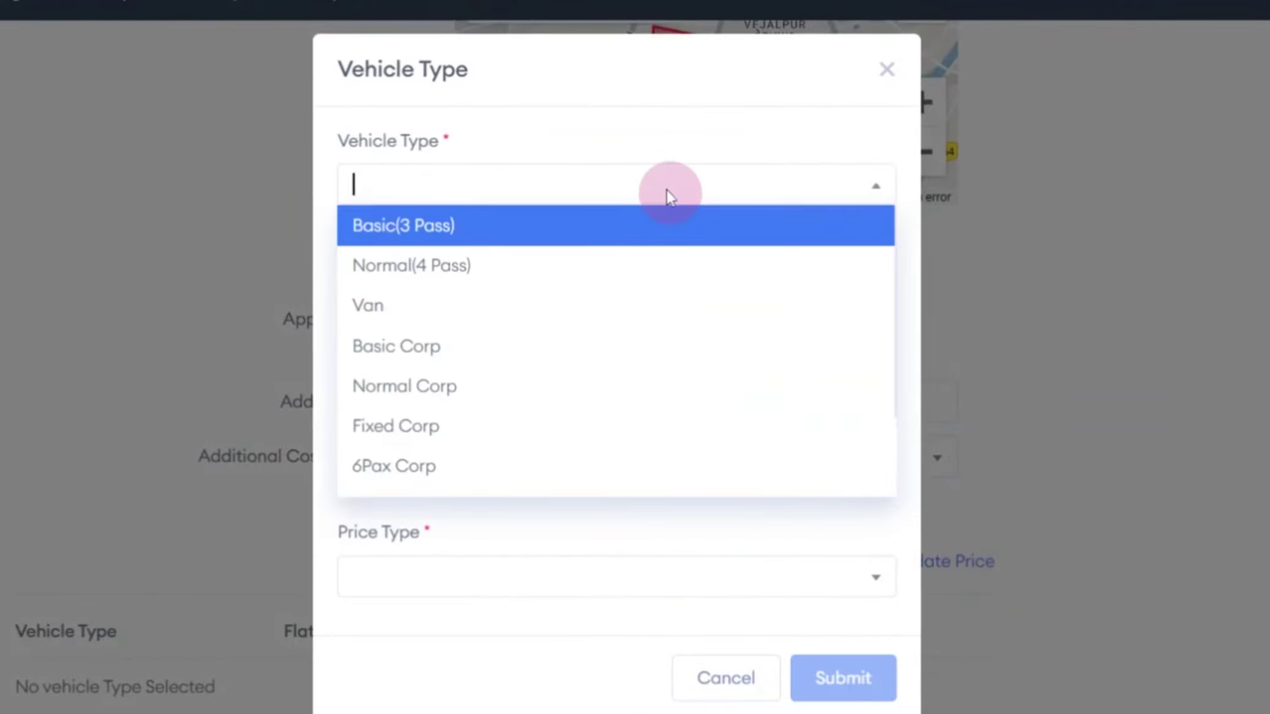
left_click(628, 228)
- Try the Flat price type for Basic(3 Pass) with an amount of KSh 1500
left_click(546, 293)
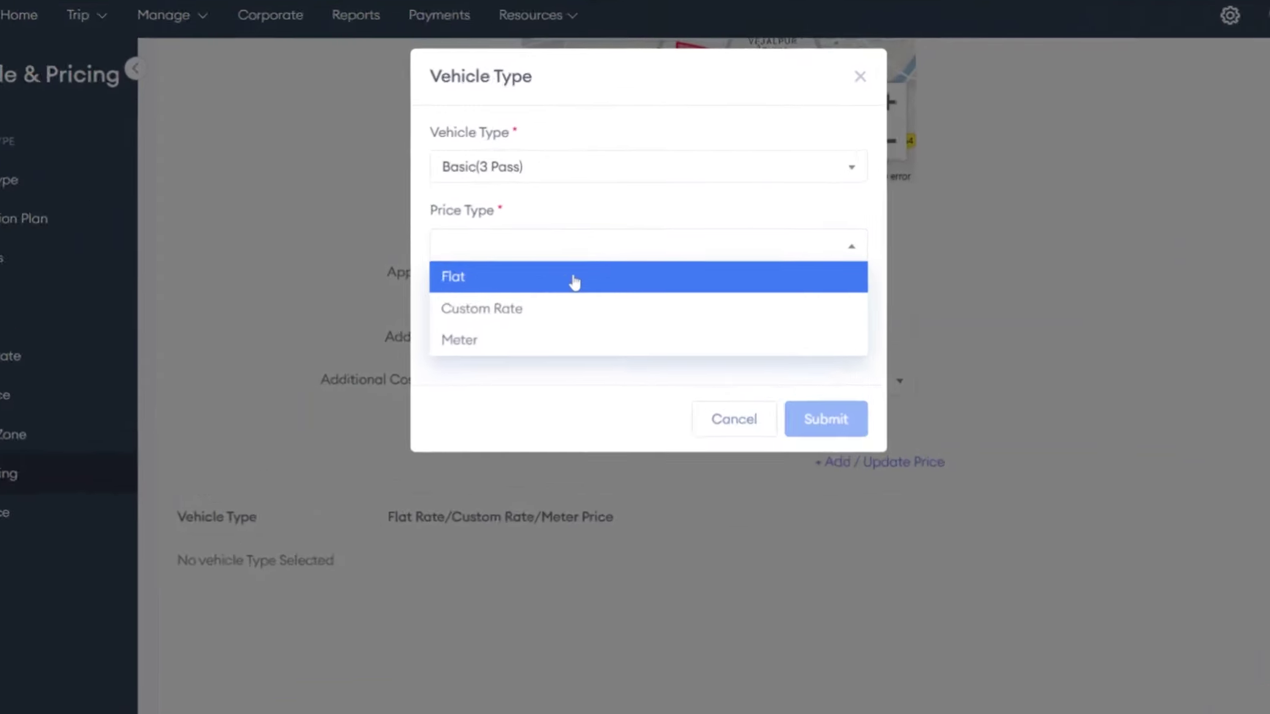
left_click(574, 279)
type("1500")
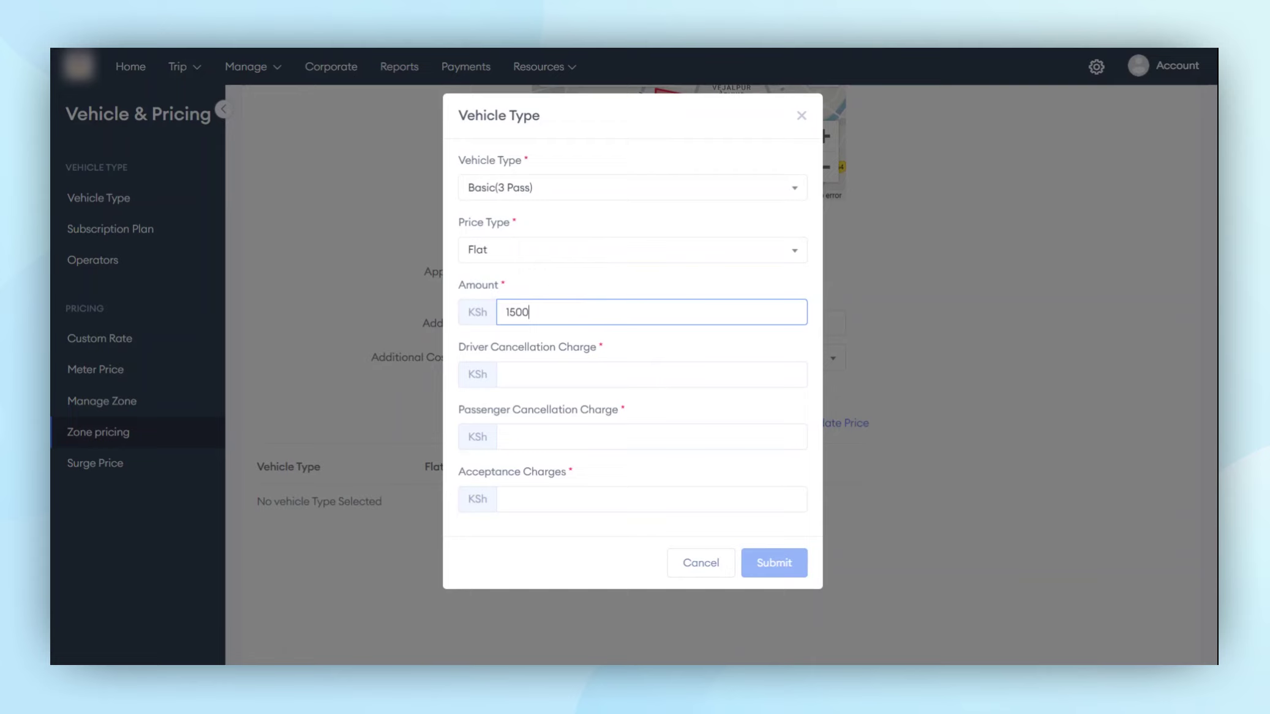
- Set the Basic(3 Pass) price type to Meter with Bike Metre as the meter price, and create the zone price
left_click(550, 256)
left_click(513, 332)
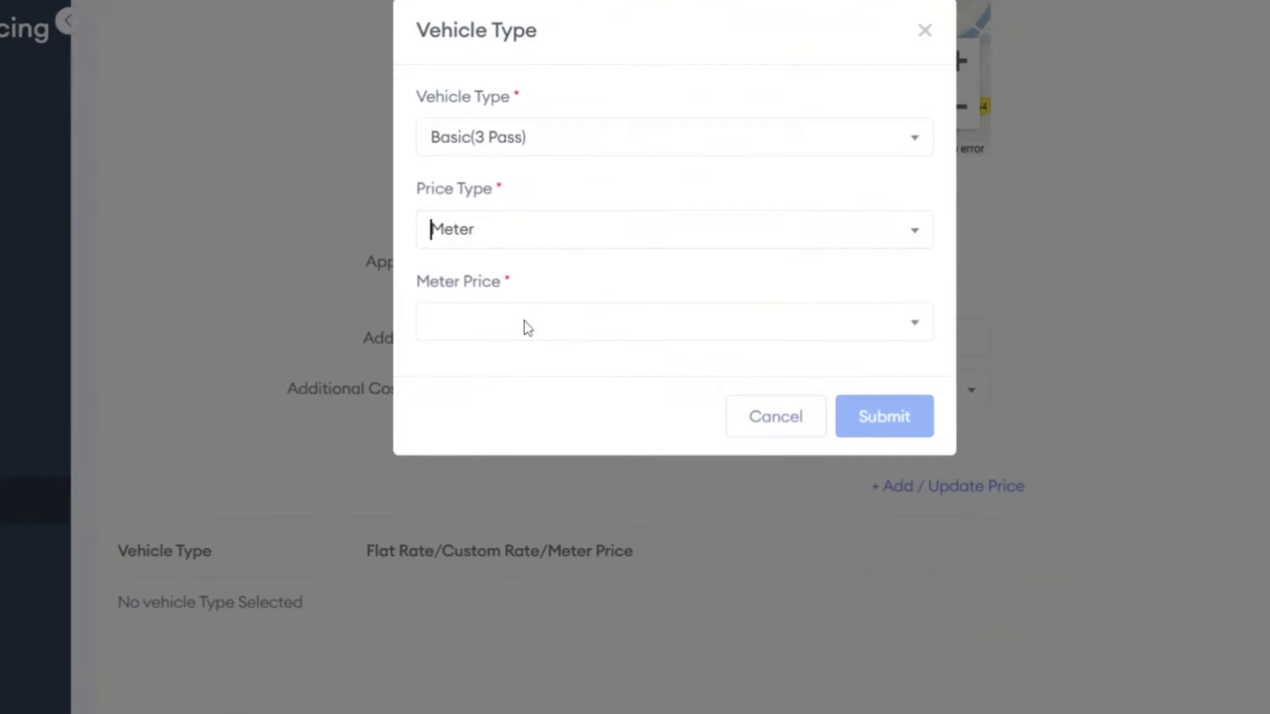
left_click(525, 325)
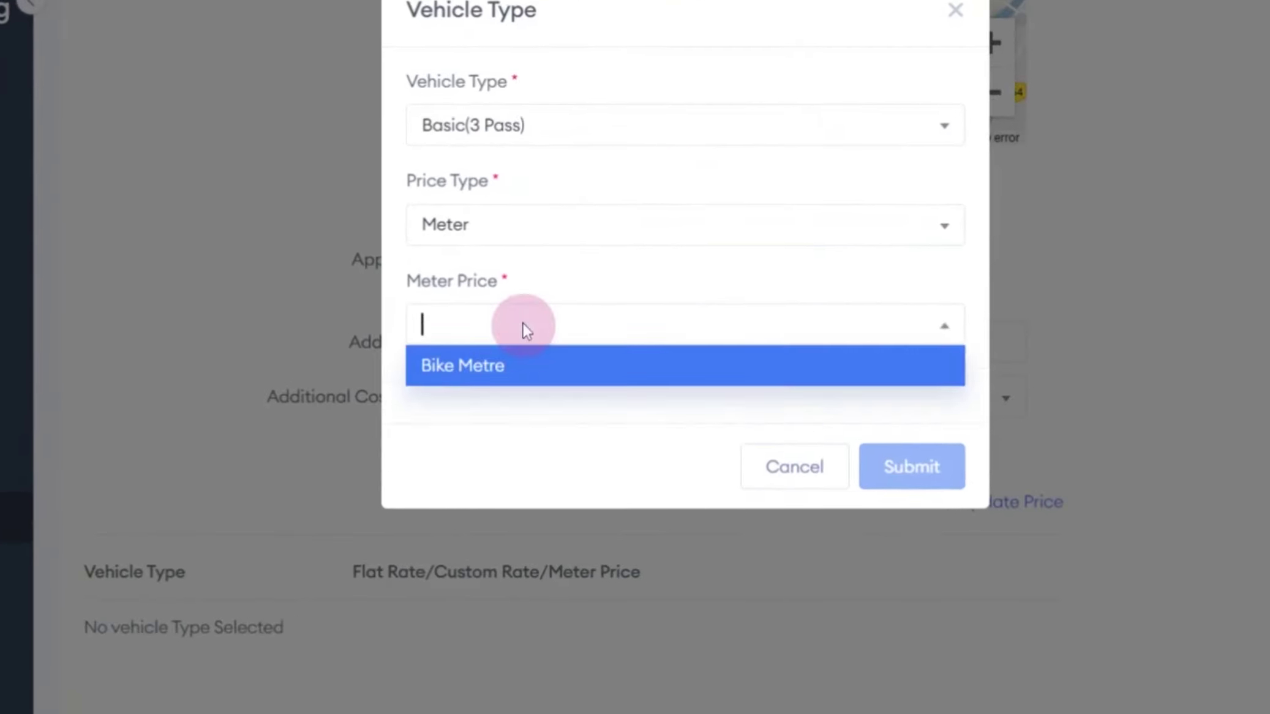
left_click(520, 369)
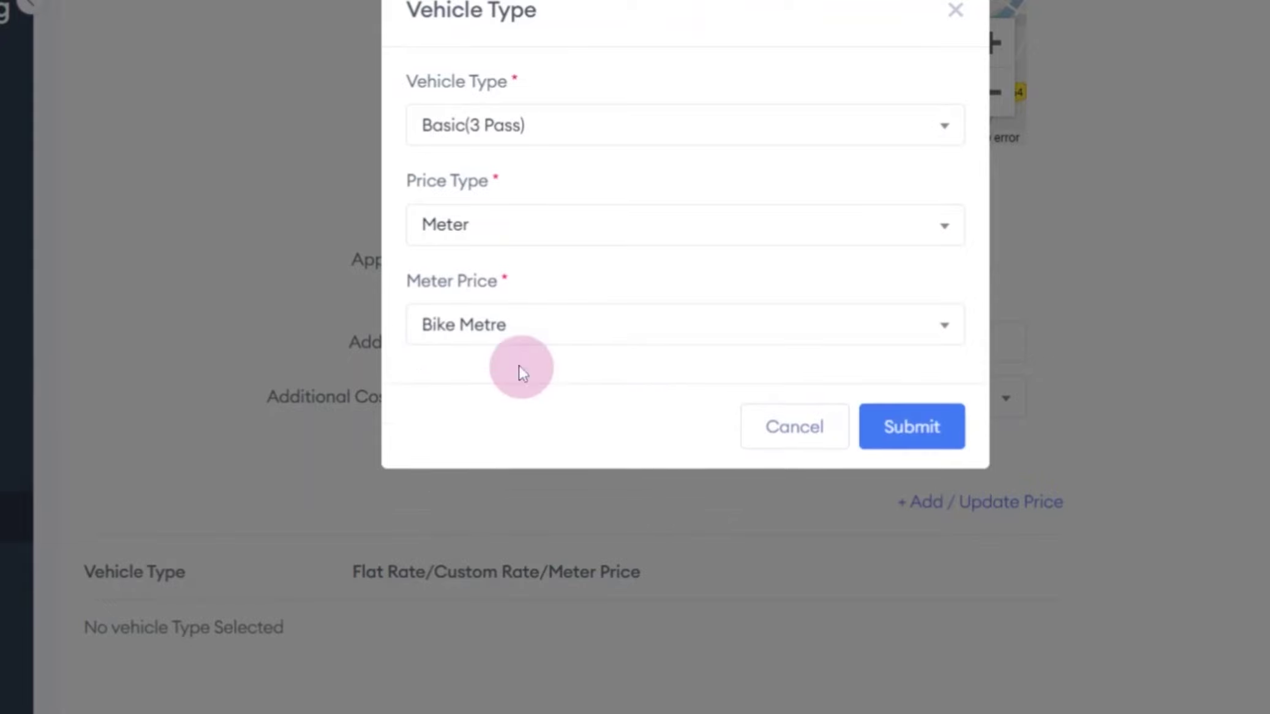
left_click(928, 437)
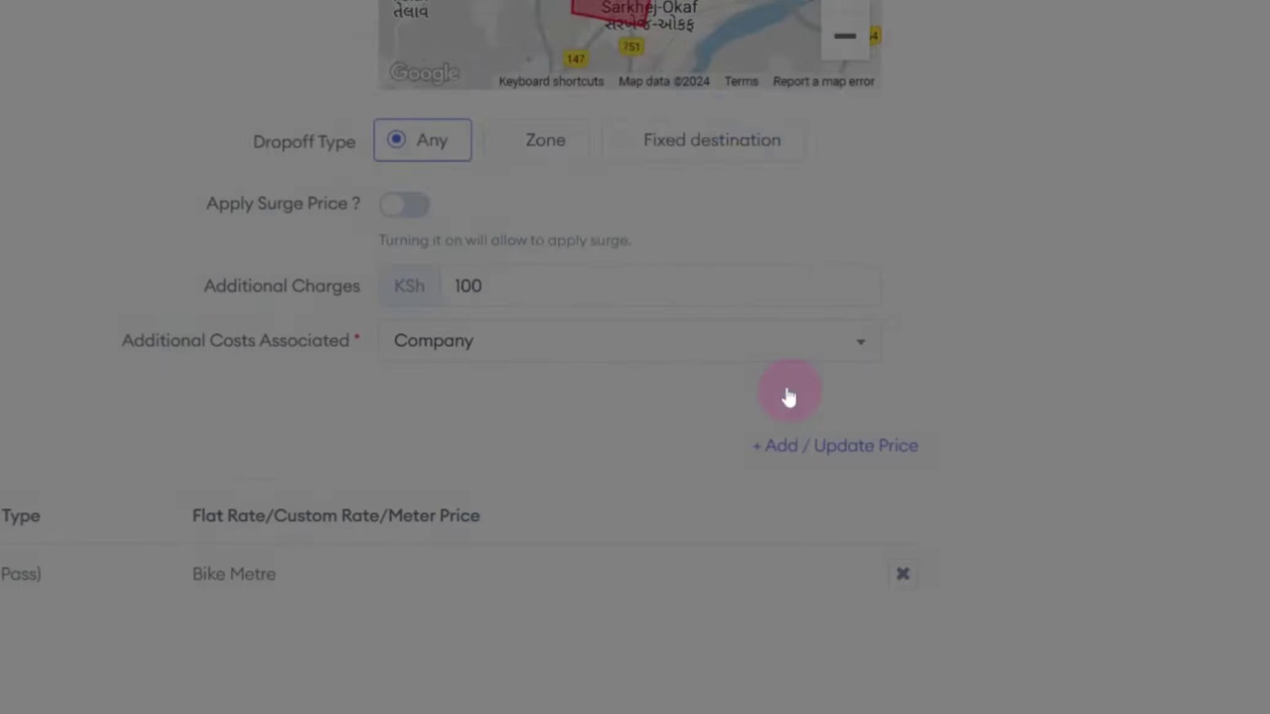
scroll(1085, 525, "down", 3)
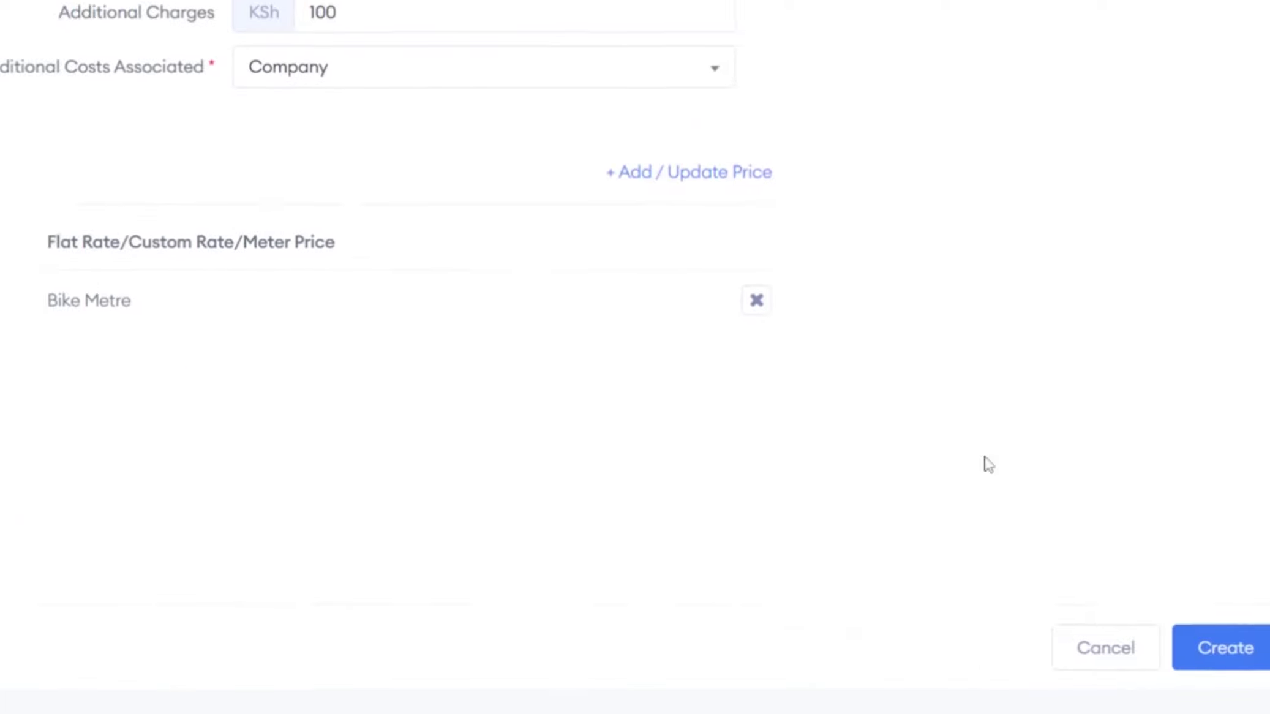
left_click(1171, 603)
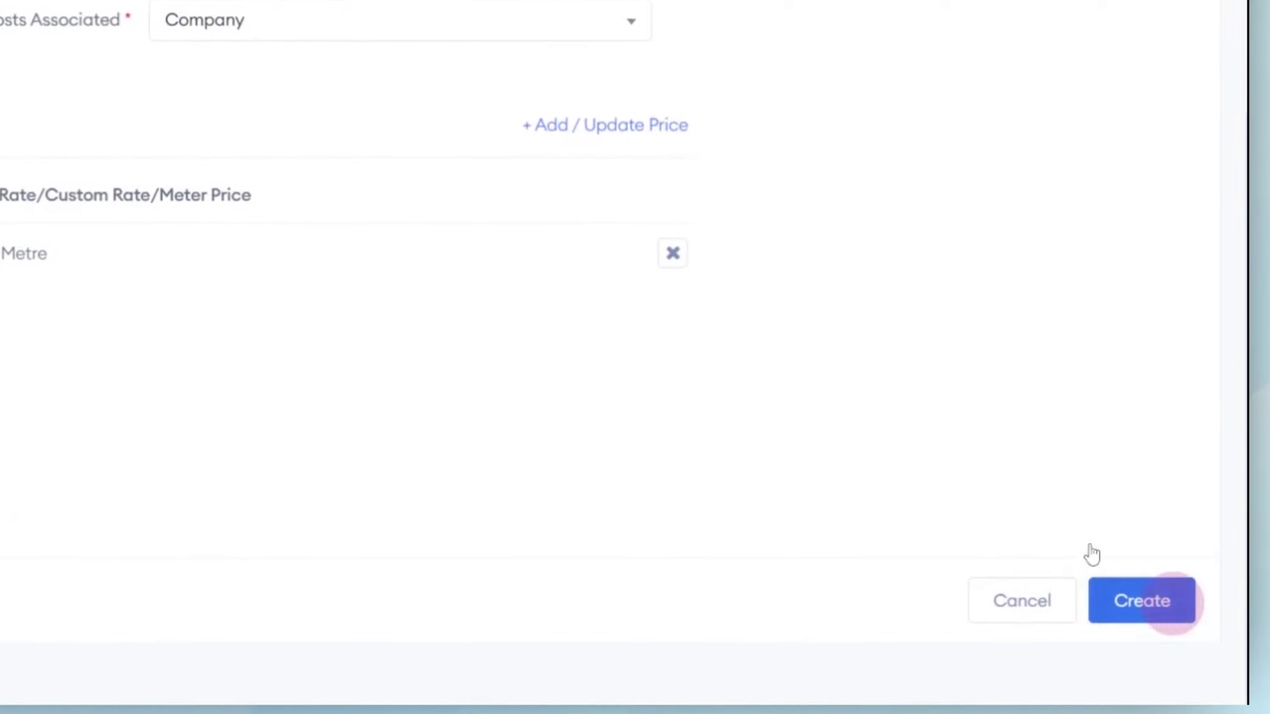